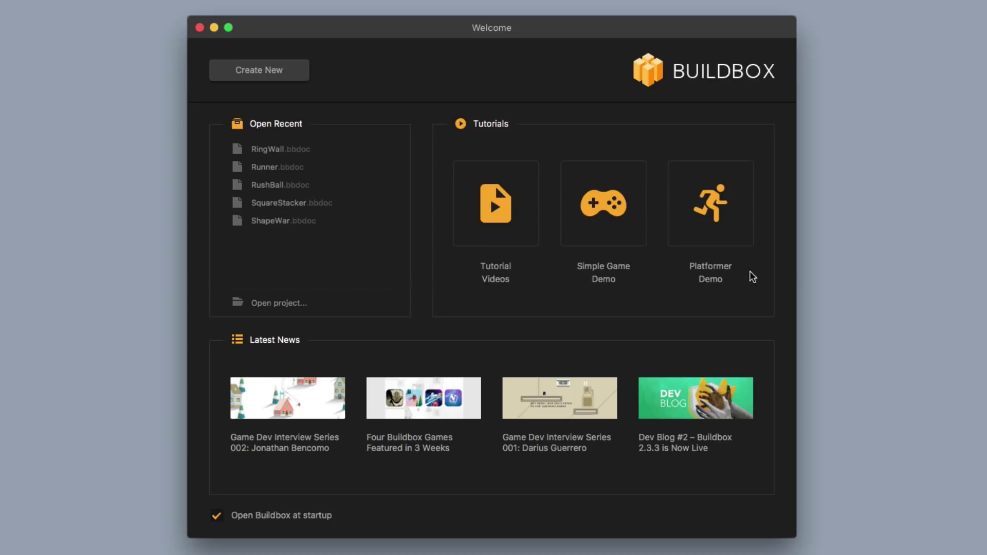
Start a new game and choose Default Landscape as its gameplay type
click(273, 73)
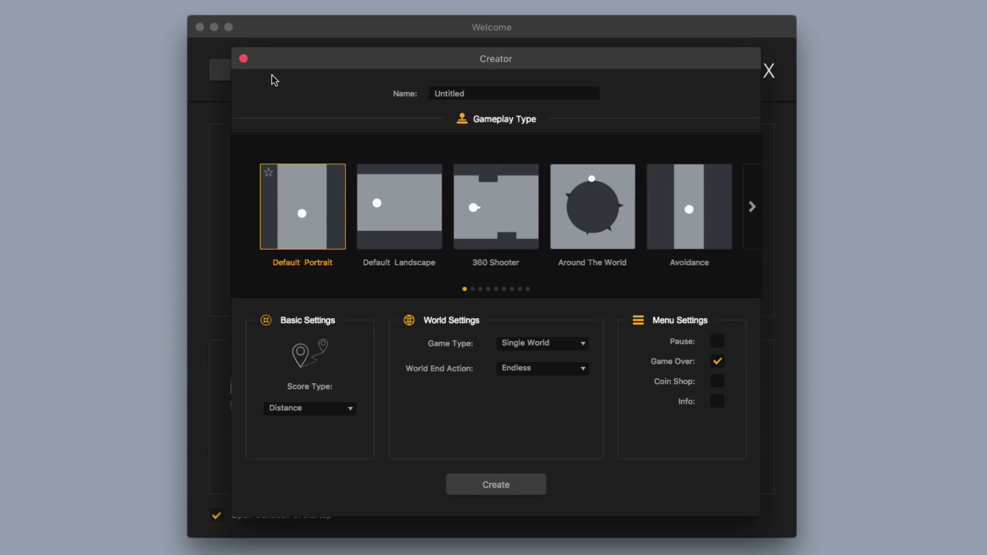
mouse_move(331, 188)
mouse_move(403, 219)
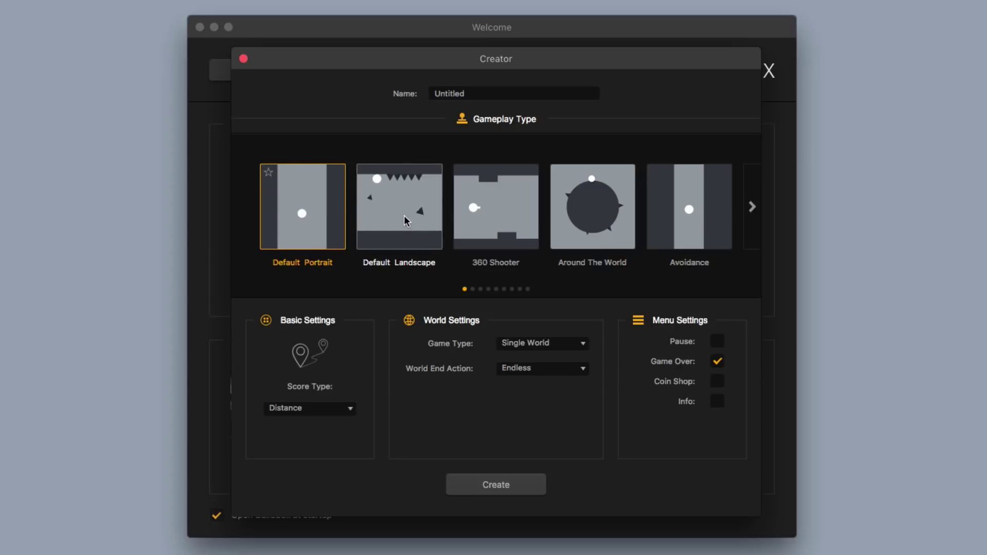
mouse_move(515, 228)
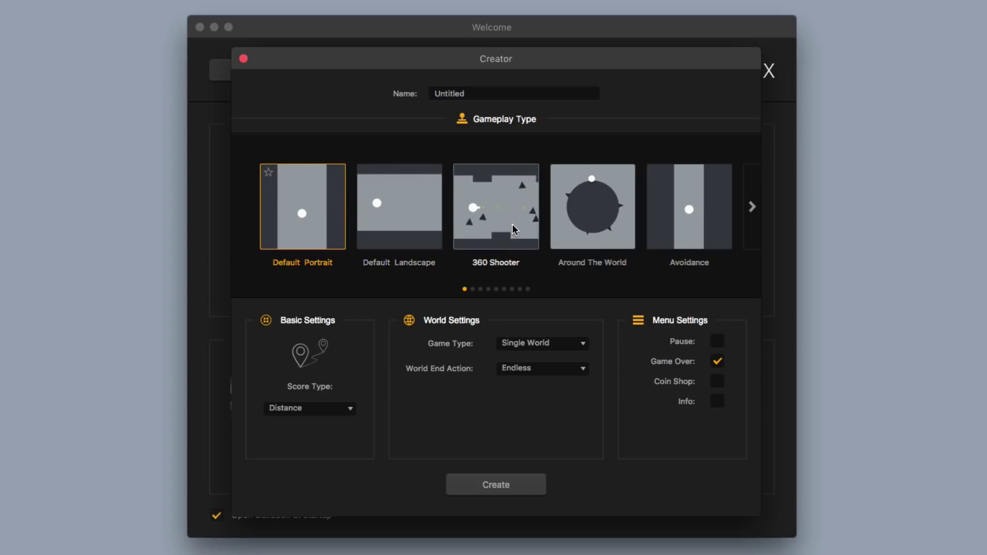
click(408, 222)
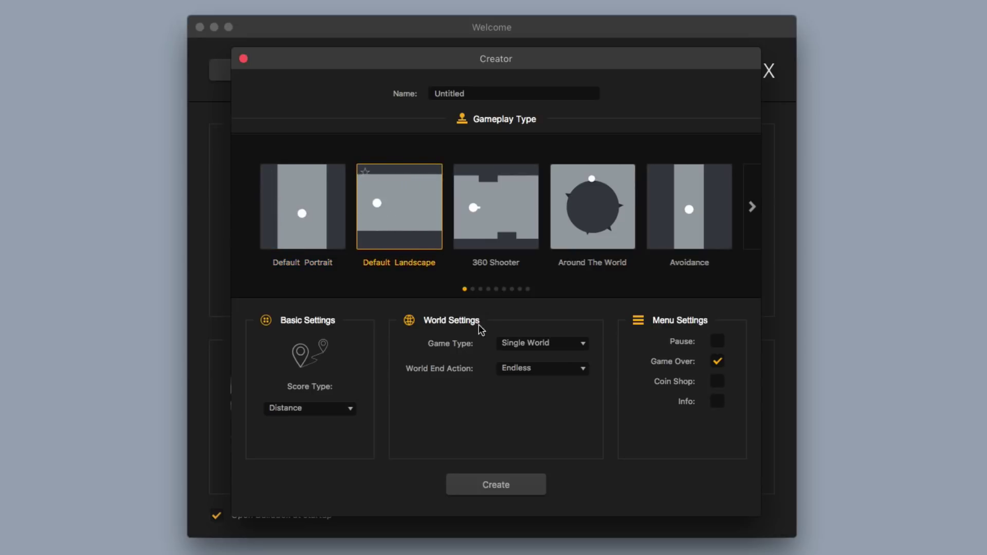
Create the Default Landscape project and bring World section 1 onto the canvas
click(516, 487)
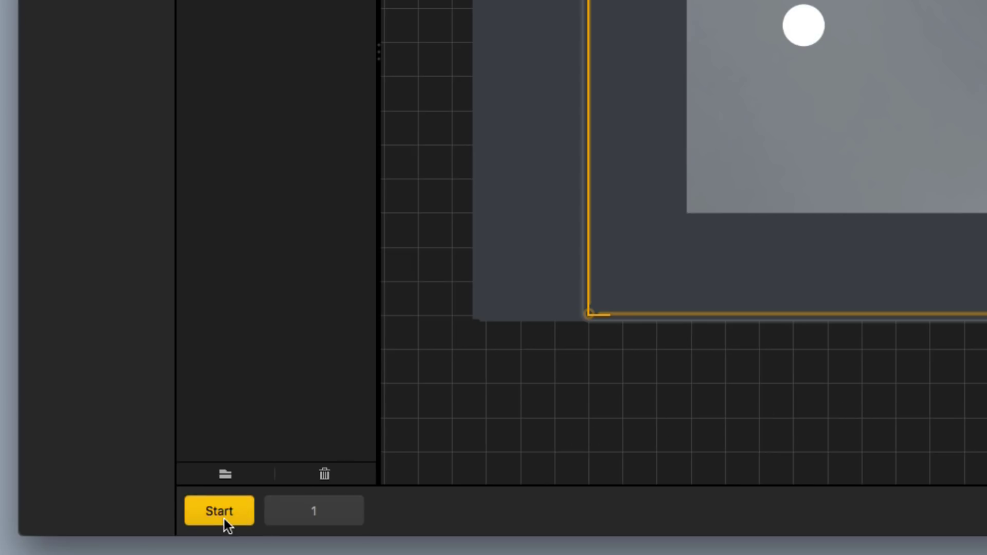
click(317, 510)
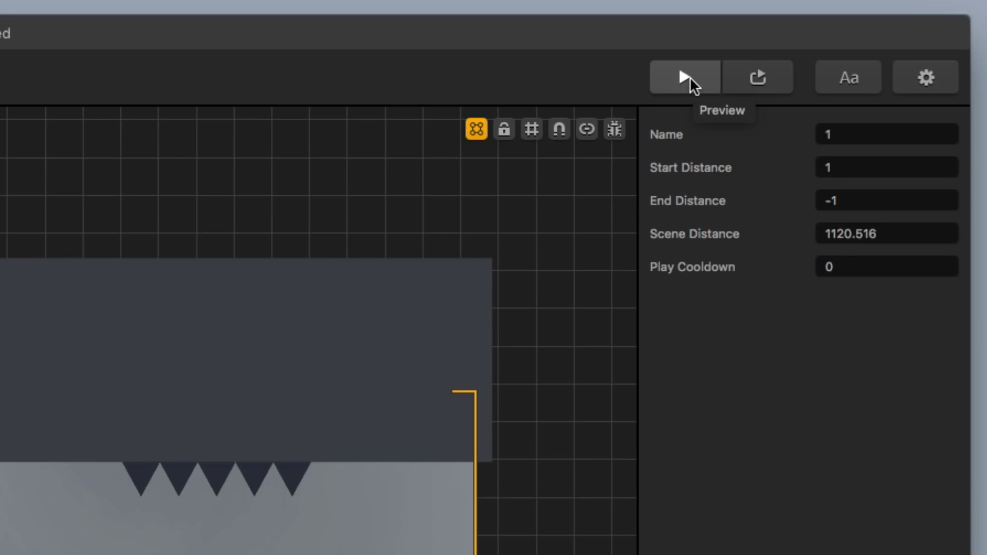
Preview the game, start it and jump the ball past obstacles until Game Over
click(689, 76)
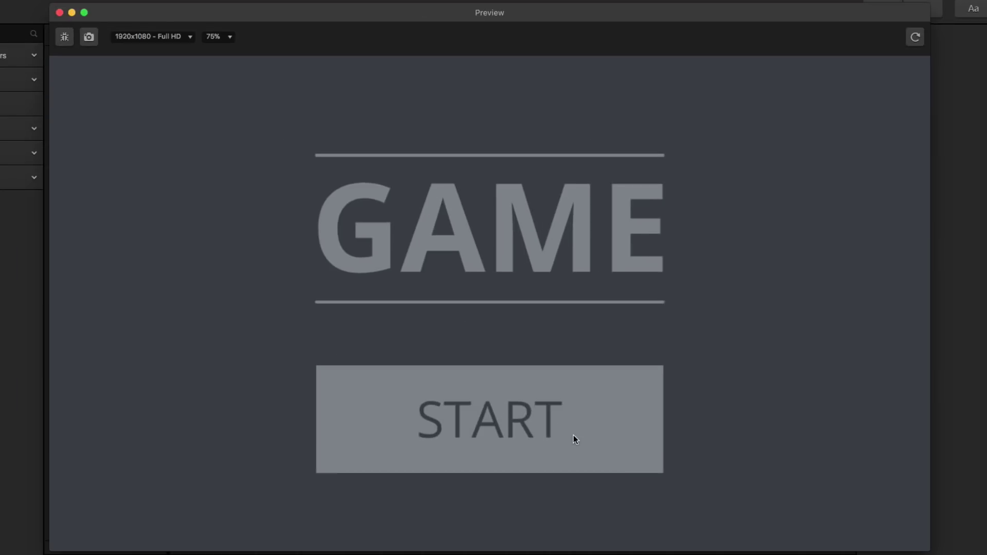
click(566, 415)
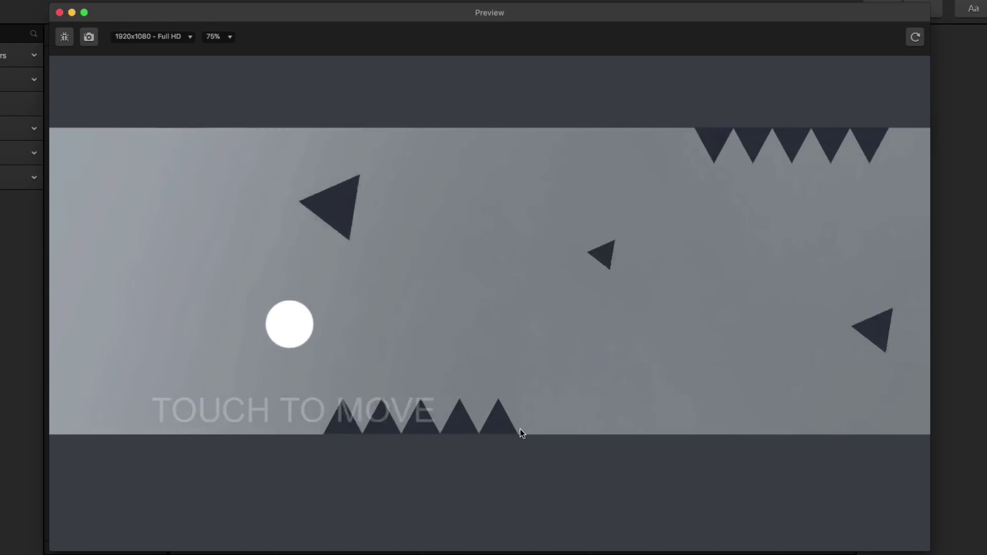
click(560, 406)
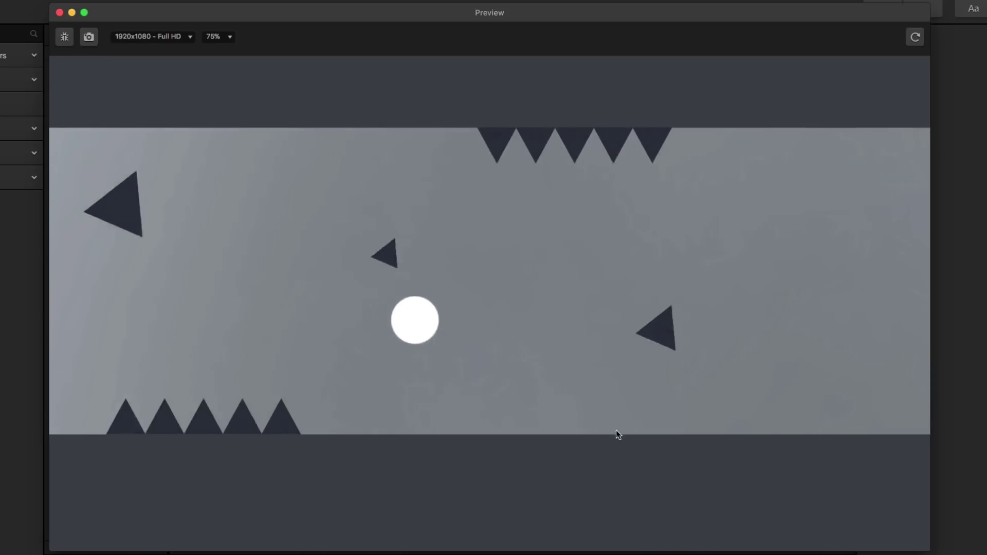
click(624, 401)
click(674, 341)
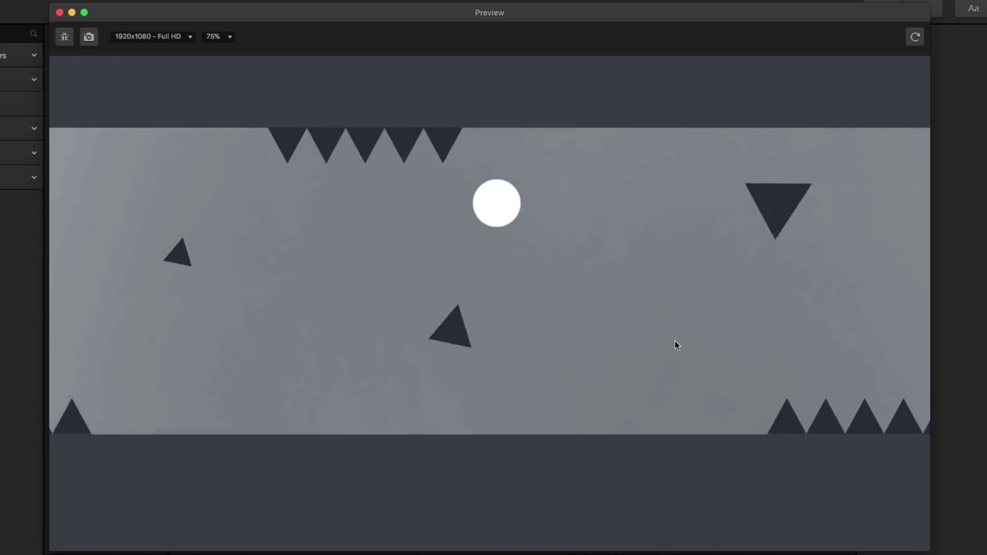
click(691, 348)
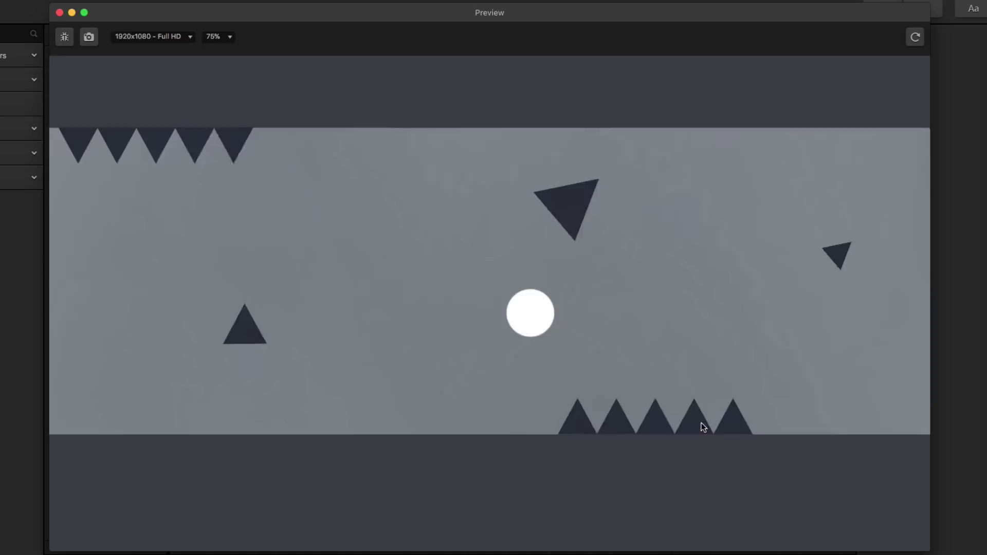
click(702, 426)
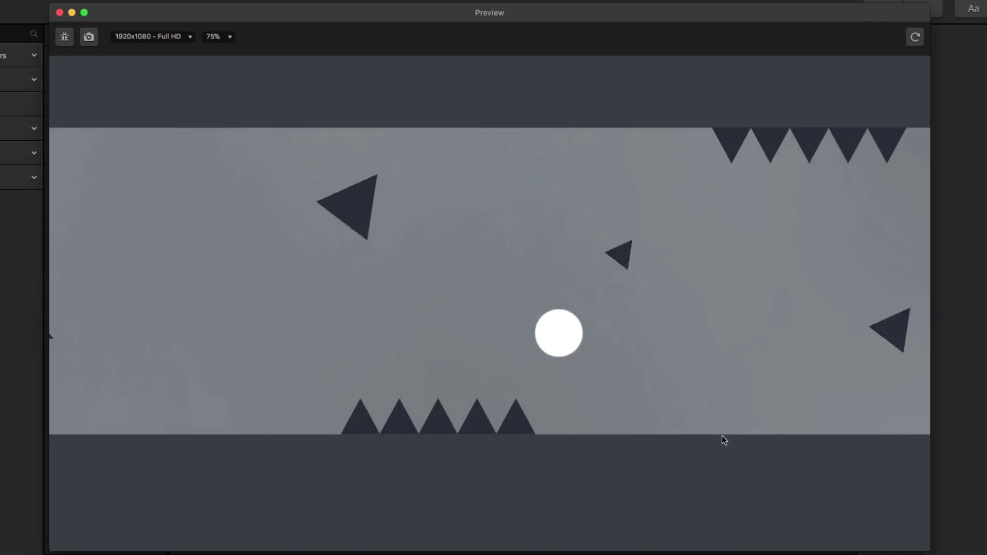
click(722, 436)
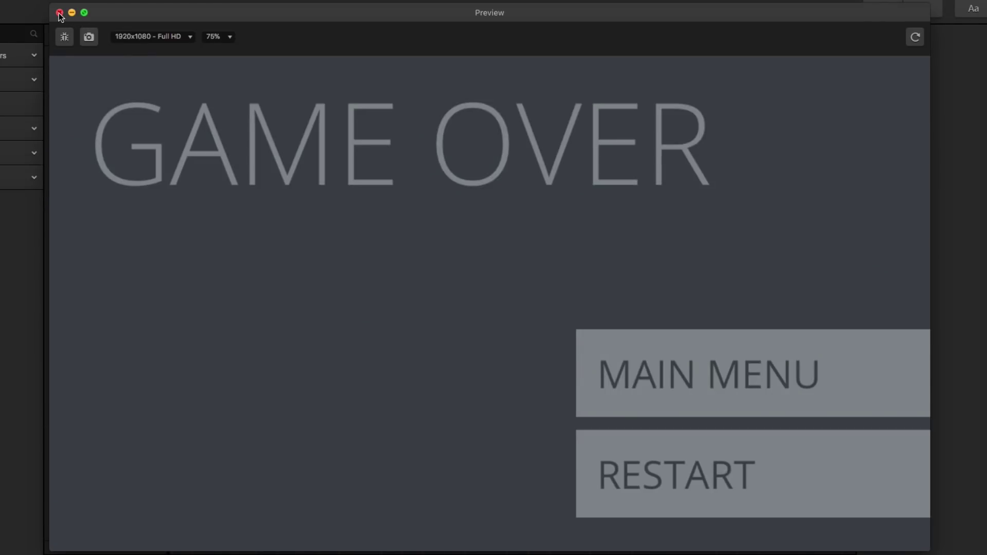
Close the preview and add sections 2 and 3 after section 1
click(59, 13)
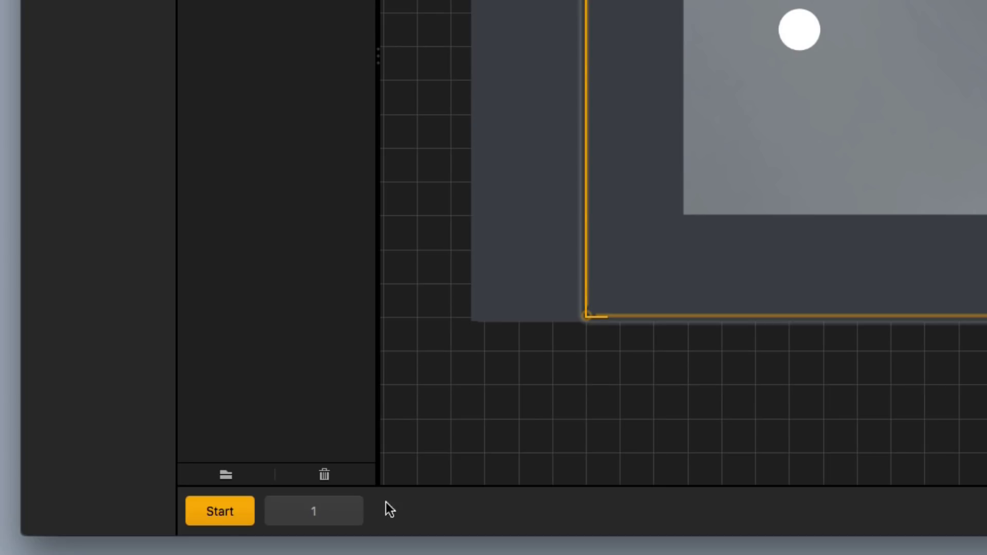
click(346, 506)
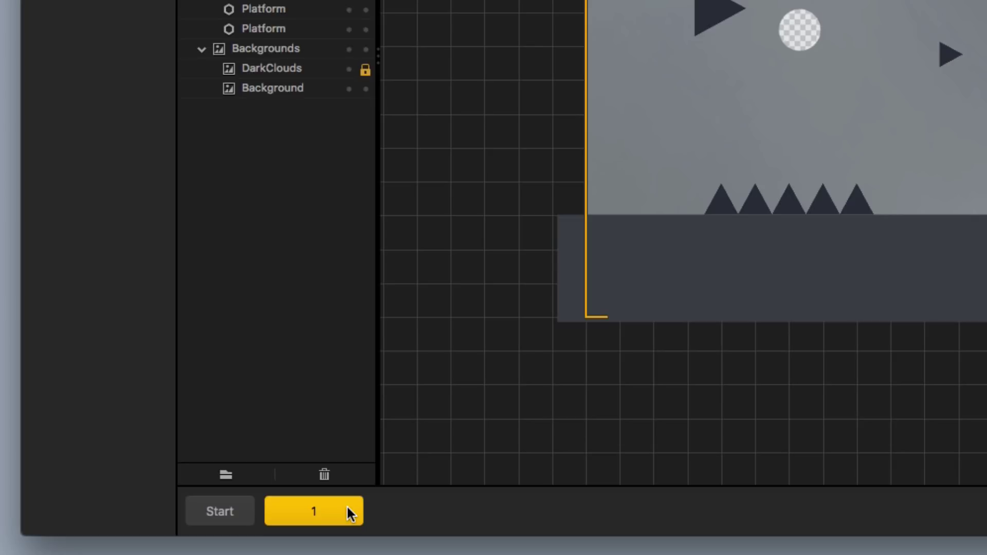
click(346, 506)
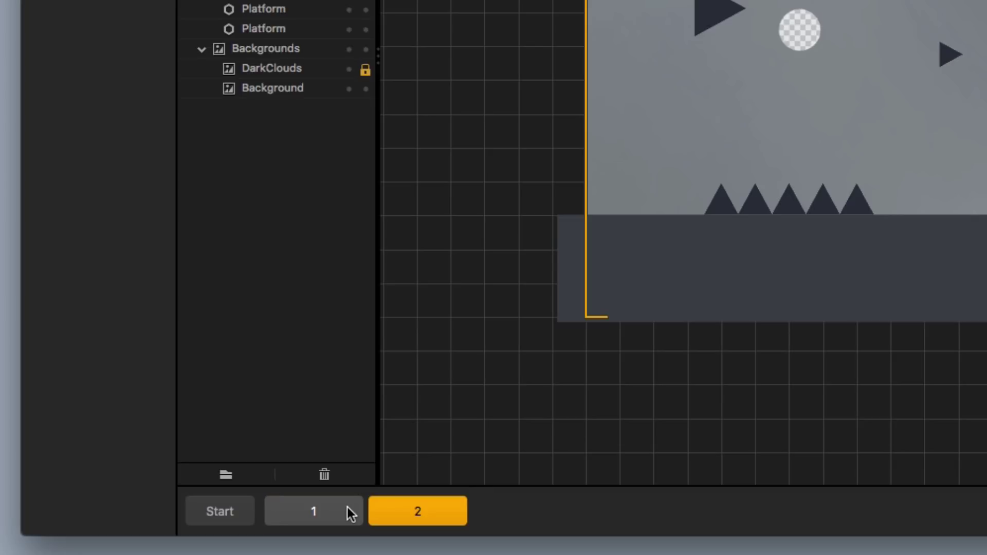
click(347, 507)
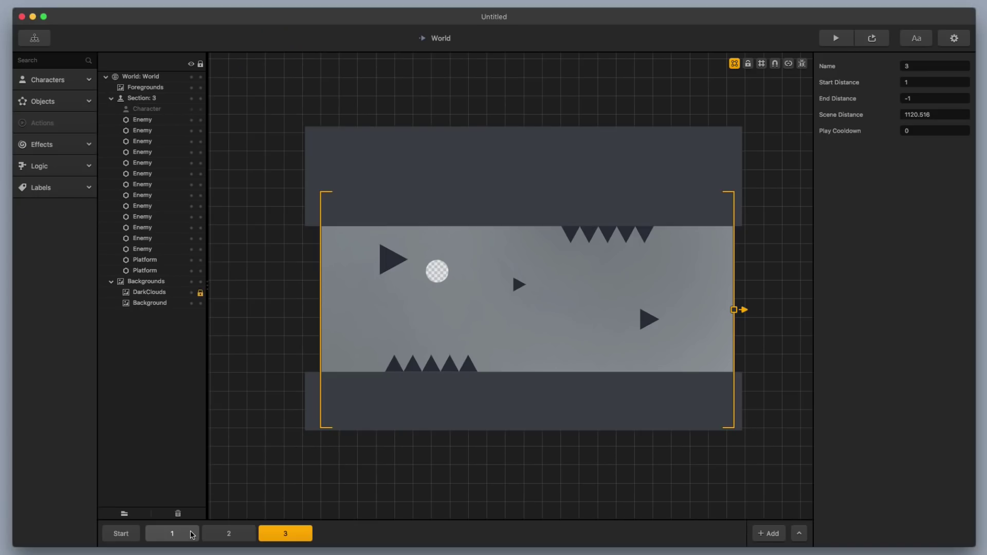
Drop enemy.png onto section 3 as a new object
click(228, 534)
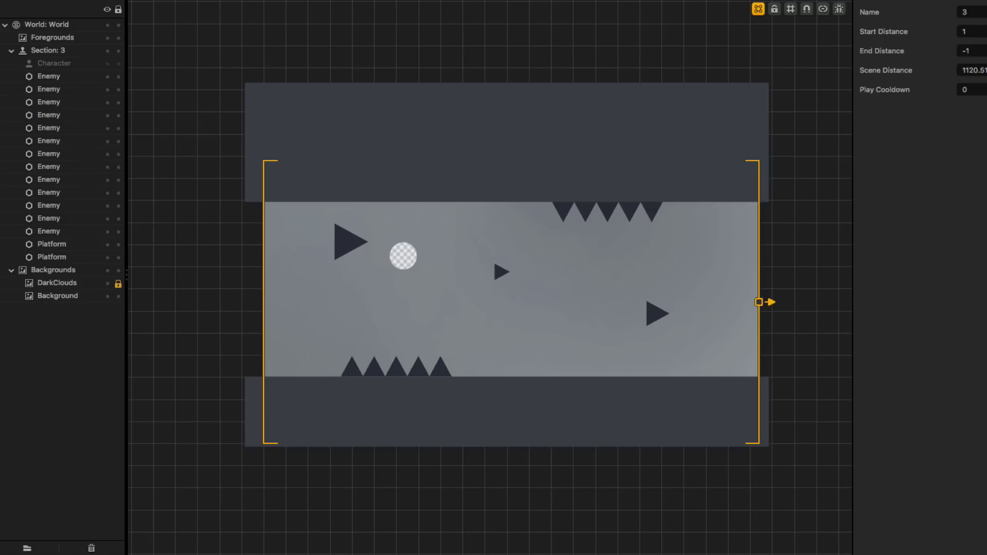
drag(986, 260, 589, 153)
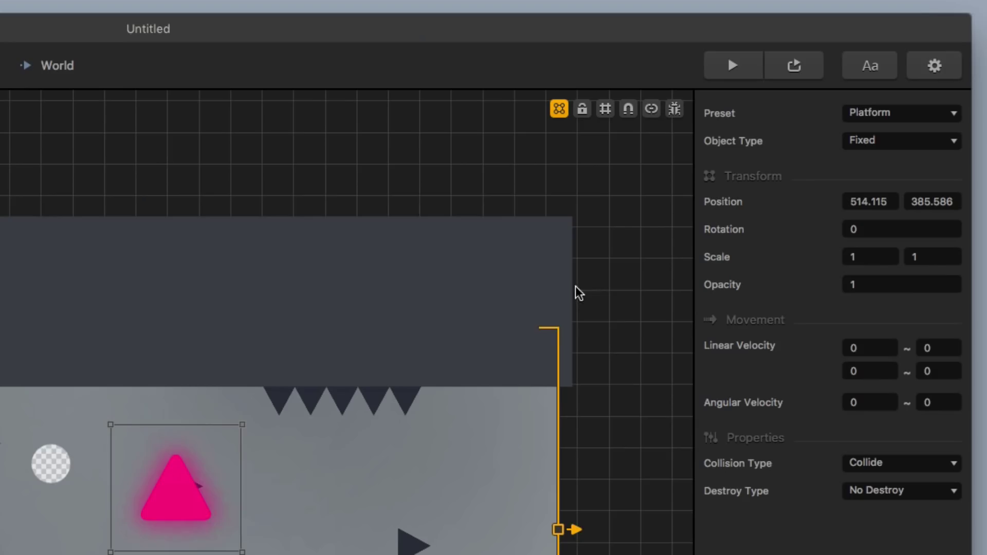
Set the pink triangle's preset to Enemy and shrink it to about half size
click(879, 115)
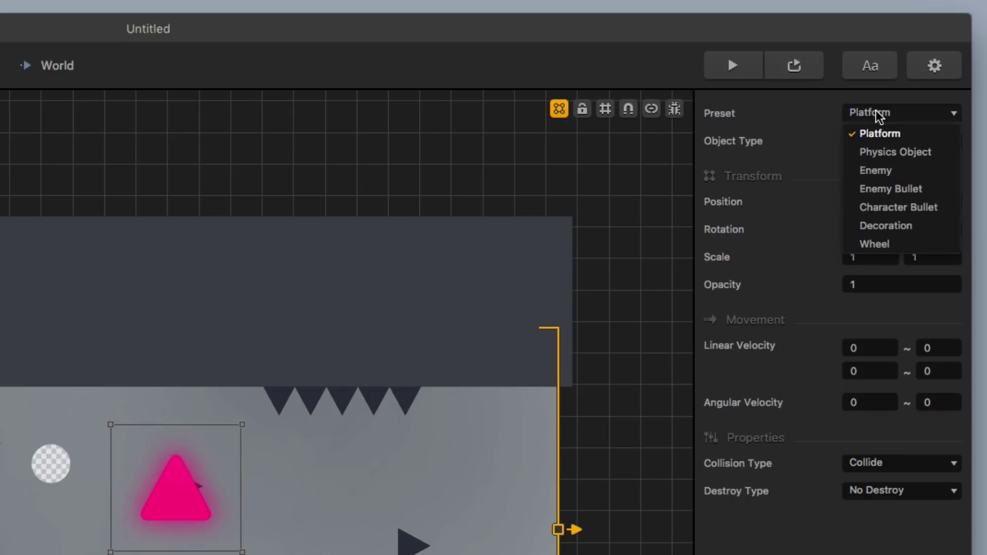
click(885, 172)
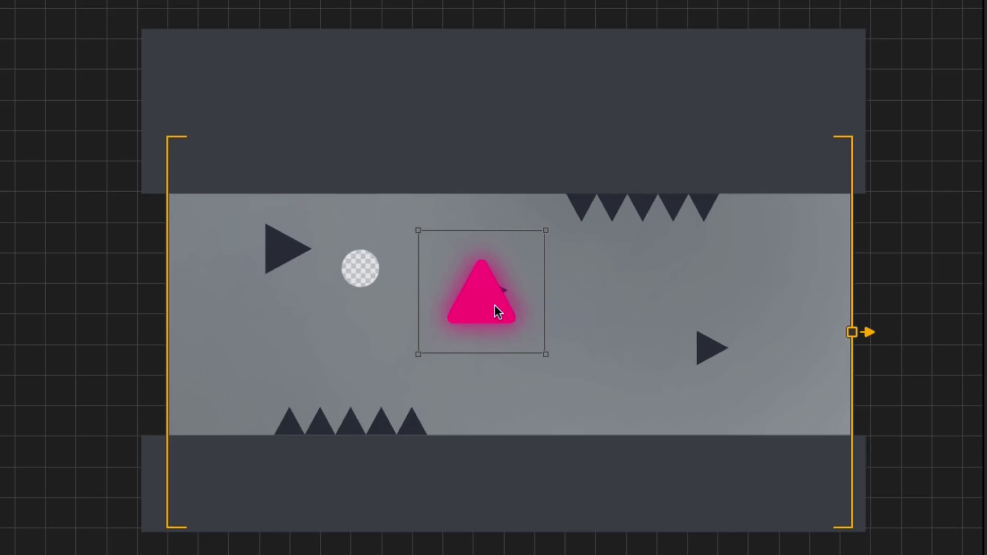
drag(548, 356, 486, 293)
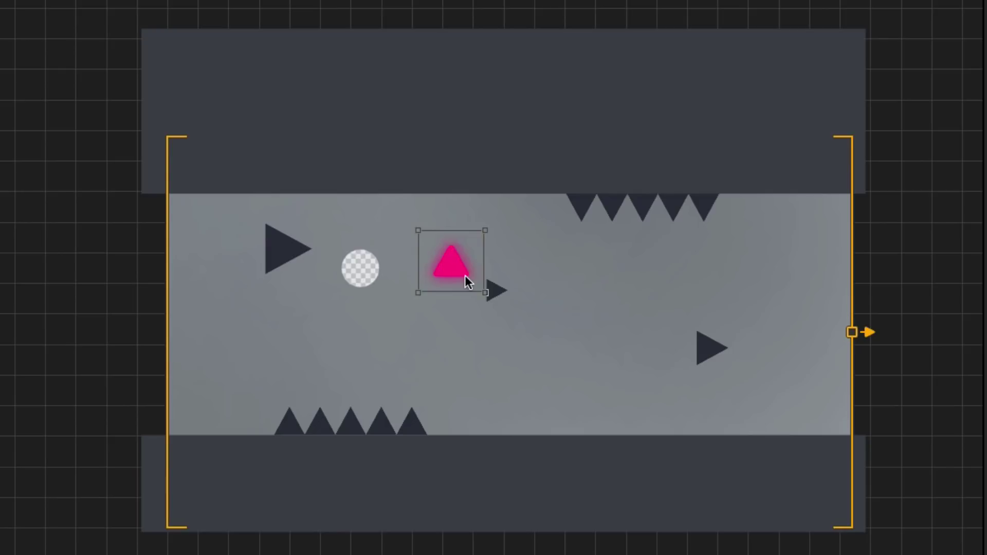
Duplicate the pink enemy triangle into four more copies
key(ctrl+Up)
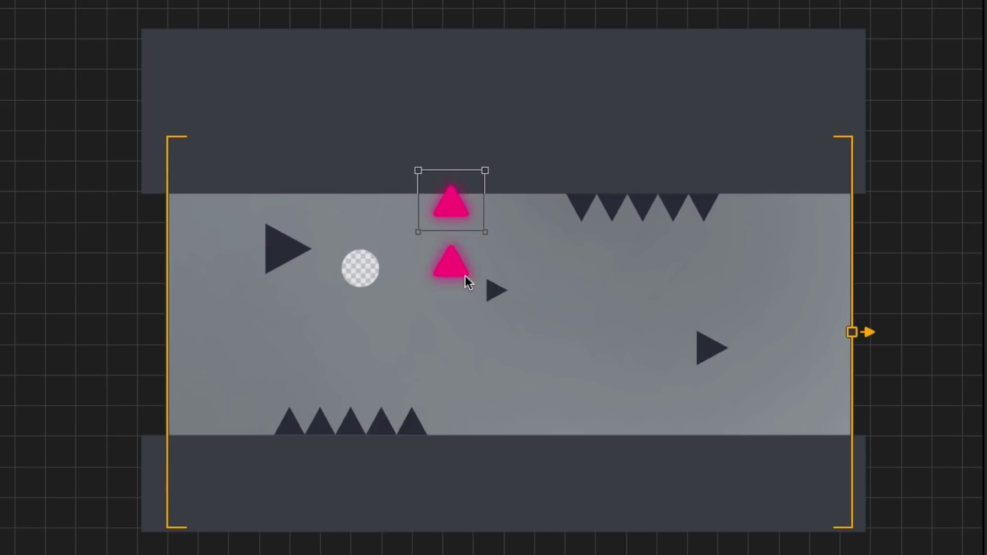
key(ctrl+Left)
key(ctrl+Down)
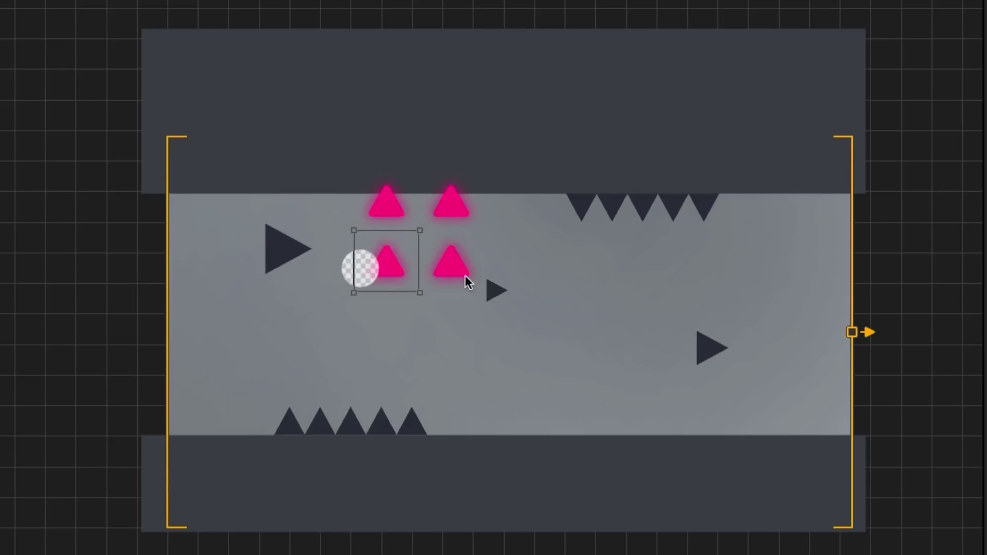
click(462, 265)
key(ctrl+Right)
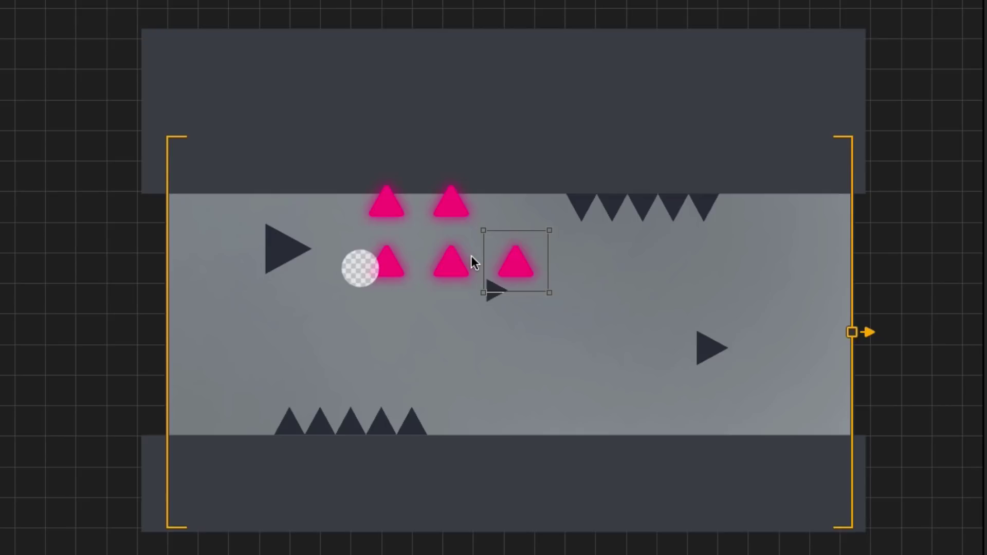
Spread the copies to the lower-left, bottom-centre, far right and top edge
drag(387, 186, 242, 382)
drag(453, 205, 593, 410)
drag(510, 271, 778, 275)
click(459, 264)
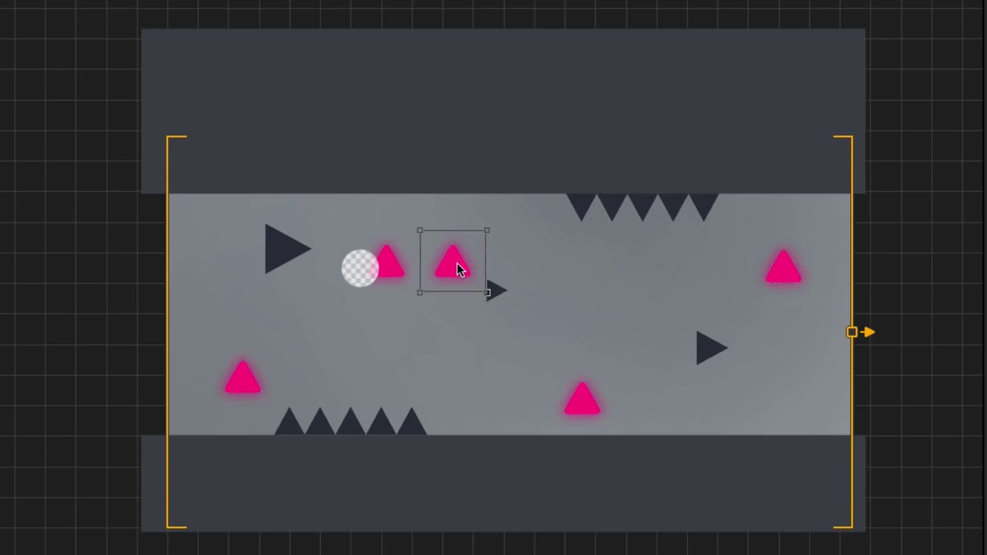
drag(457, 263, 486, 234)
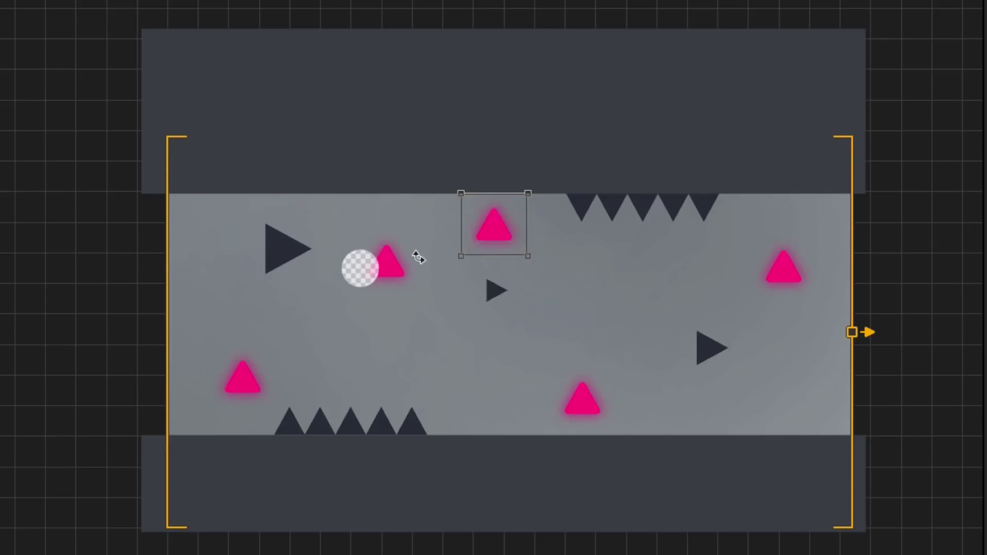
Select all five pink enemies together, then switch to scene 2
shift+click(390, 265)
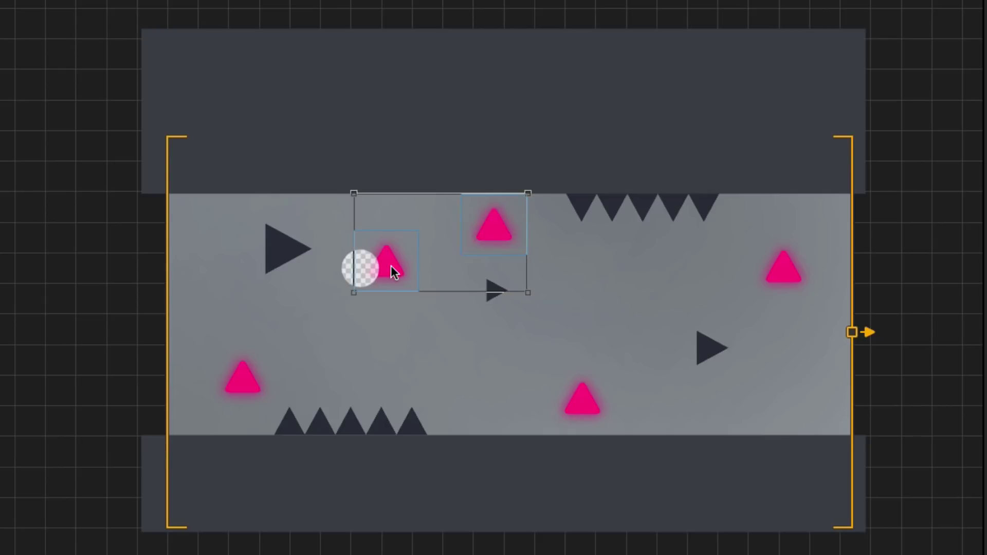
shift+click(237, 386)
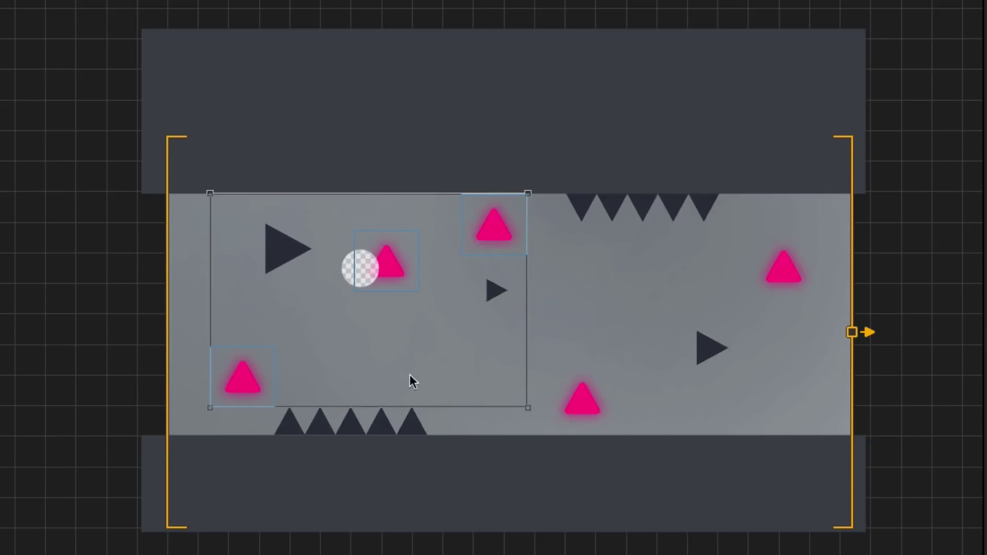
shift+click(583, 400)
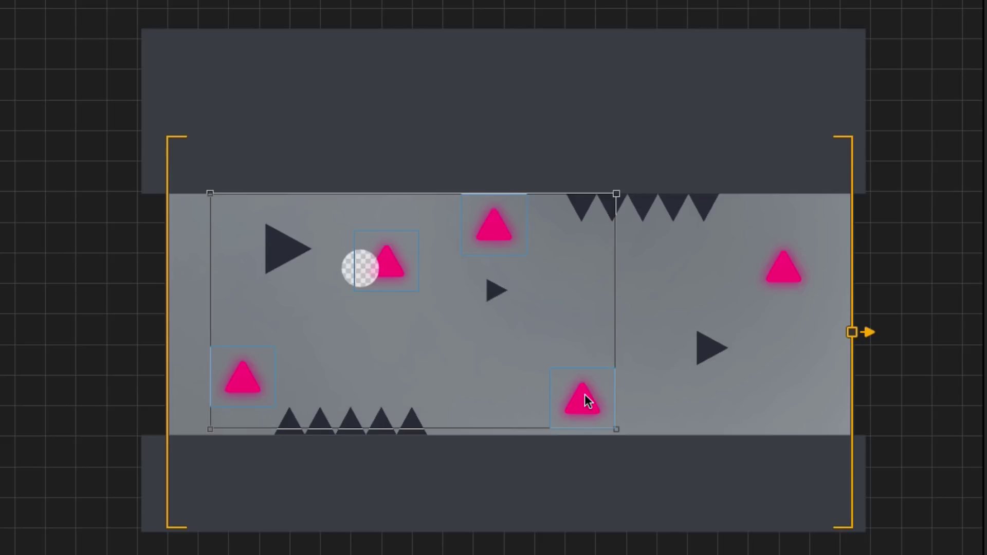
shift+click(770, 270)
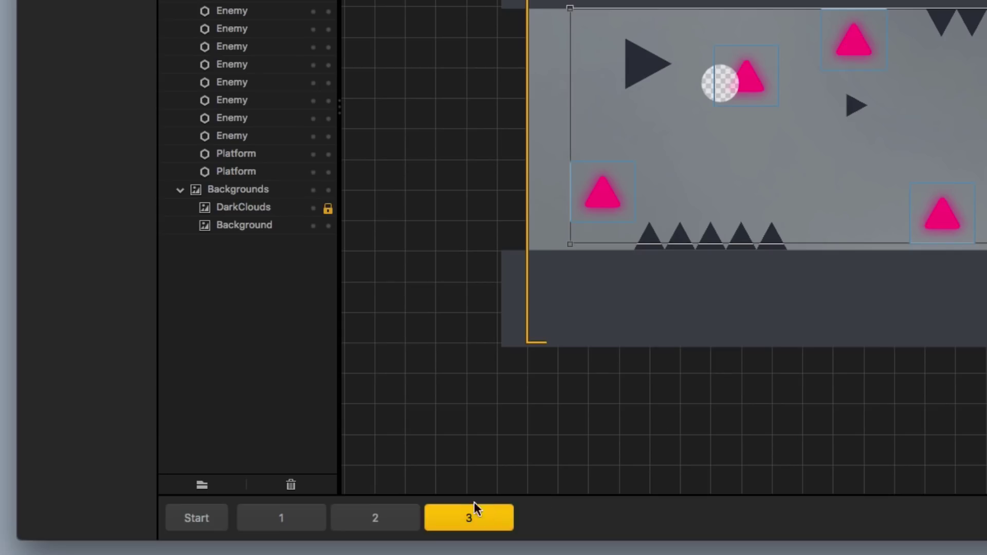
click(8, 554)
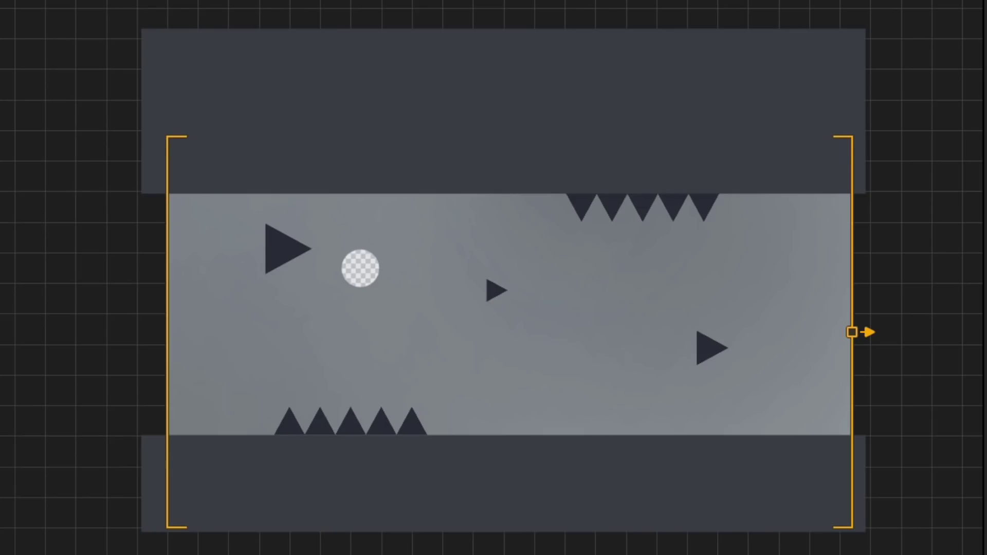
Paste the five pink enemies into scene 2 and move them to new positions
key(ctrl+z)
click(441, 379)
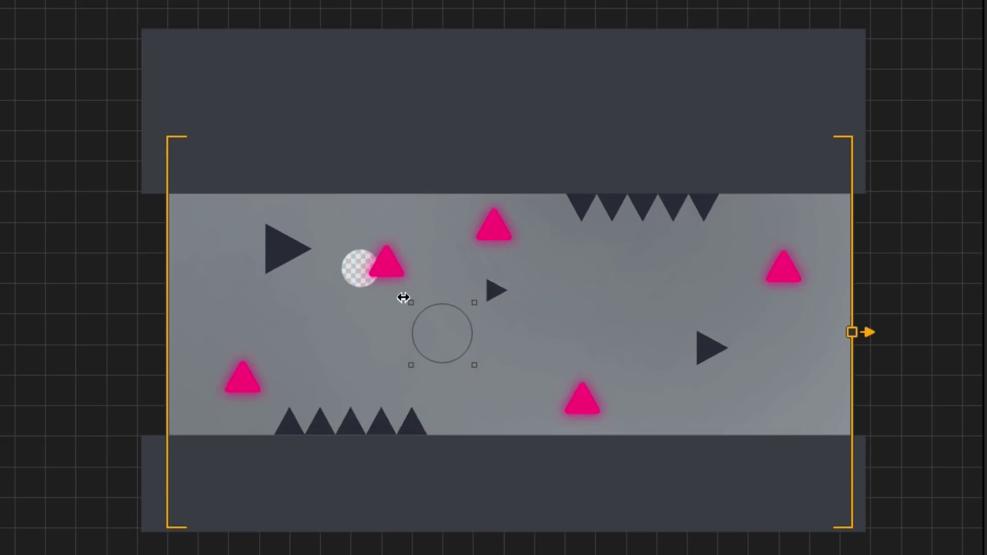
drag(389, 263, 421, 357)
drag(246, 383, 222, 276)
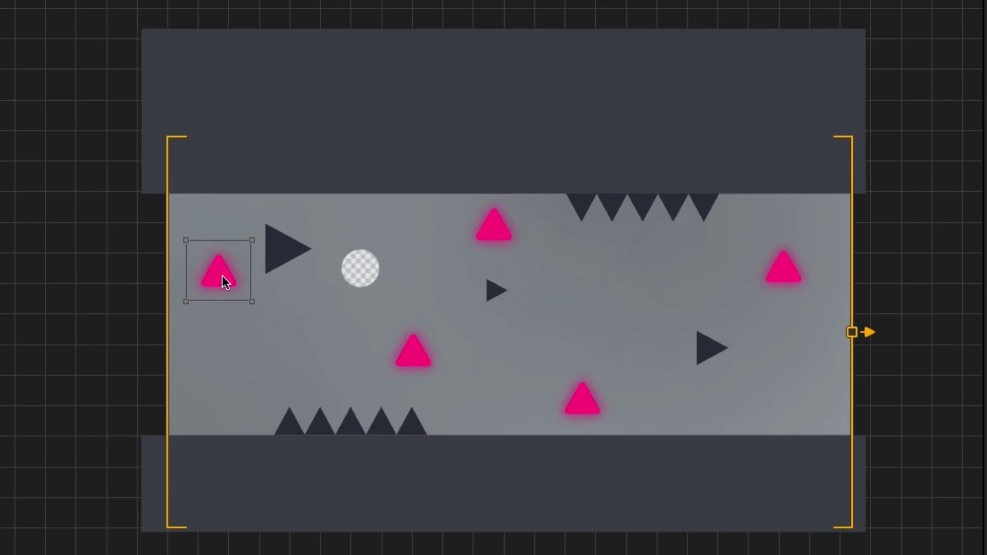
drag(479, 230, 602, 341)
drag(584, 415, 677, 286)
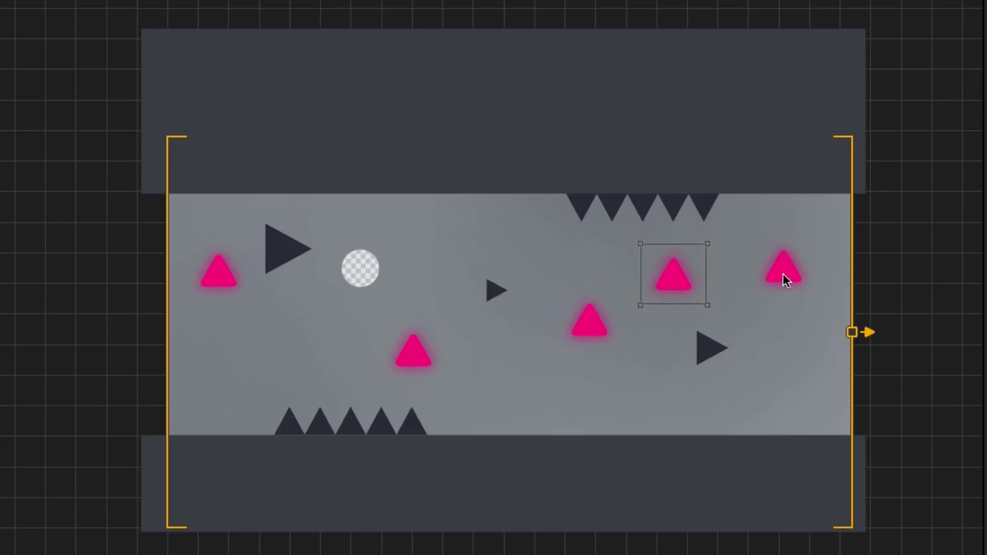
drag(784, 281, 793, 420)
Delete the dark arrow triangles from scene 2 and scene 3
click(713, 346)
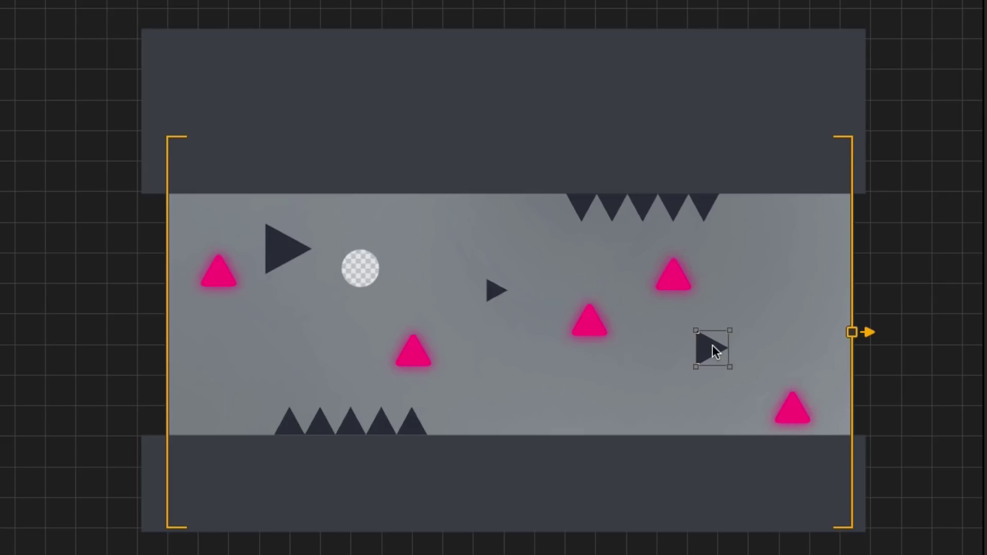
key(Delete)
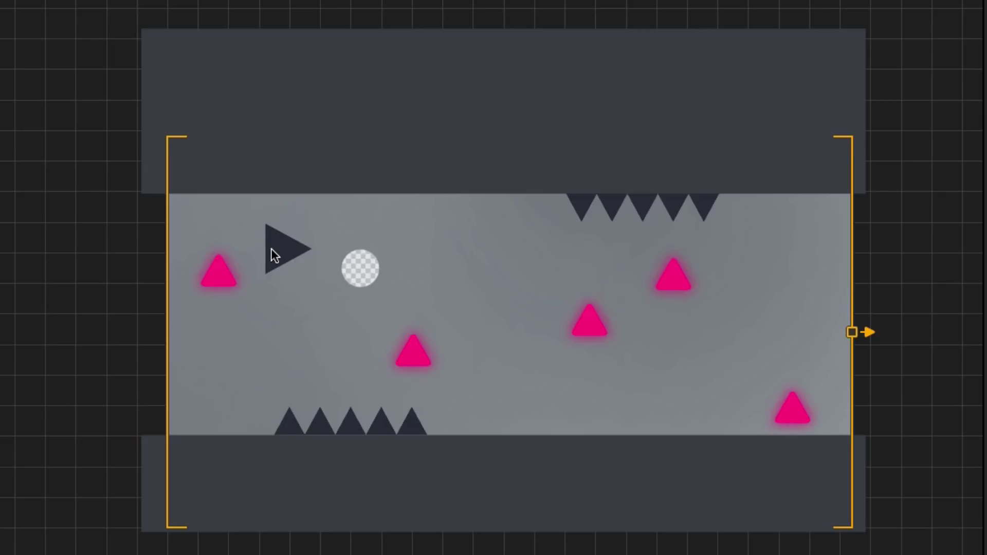
click(270, 248)
key(Delete)
click(500, 517)
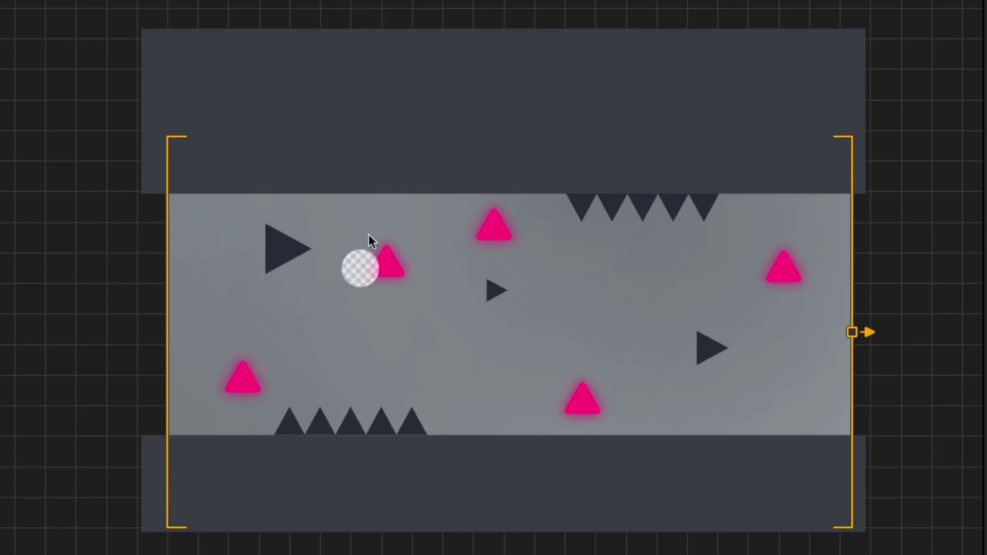
click(297, 245)
key(Delete)
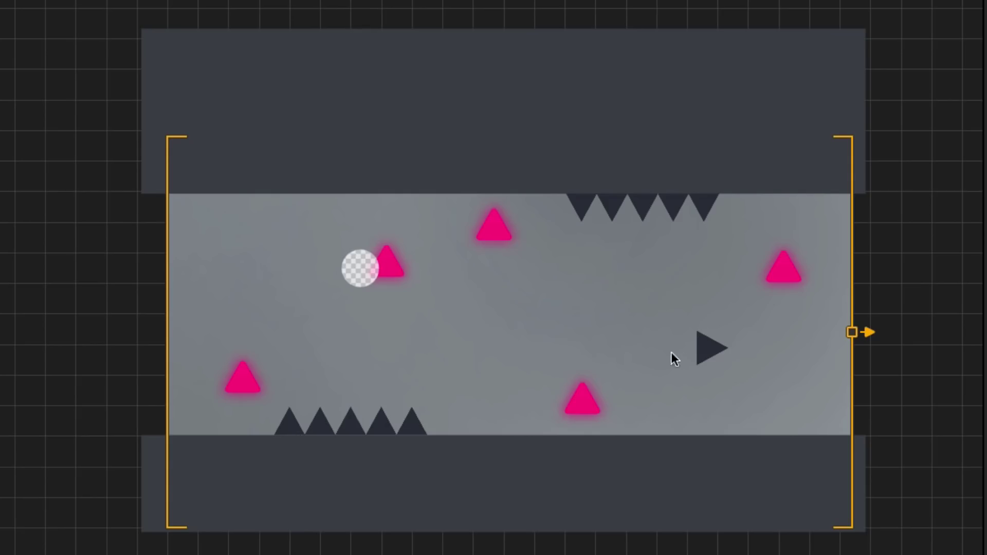
key(Delete)
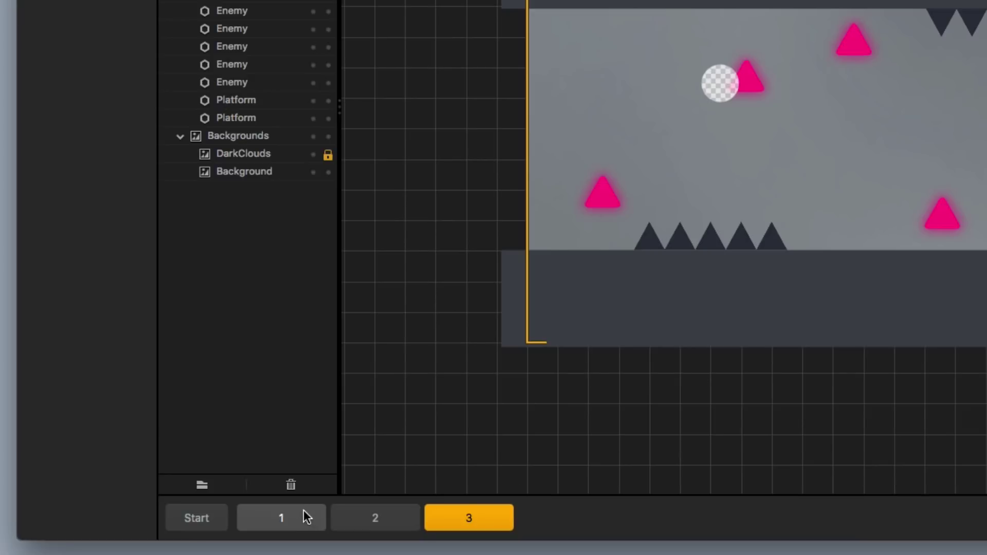
In scene 1, delete the large dark arrow triangle and select the remaining one
click(303, 511)
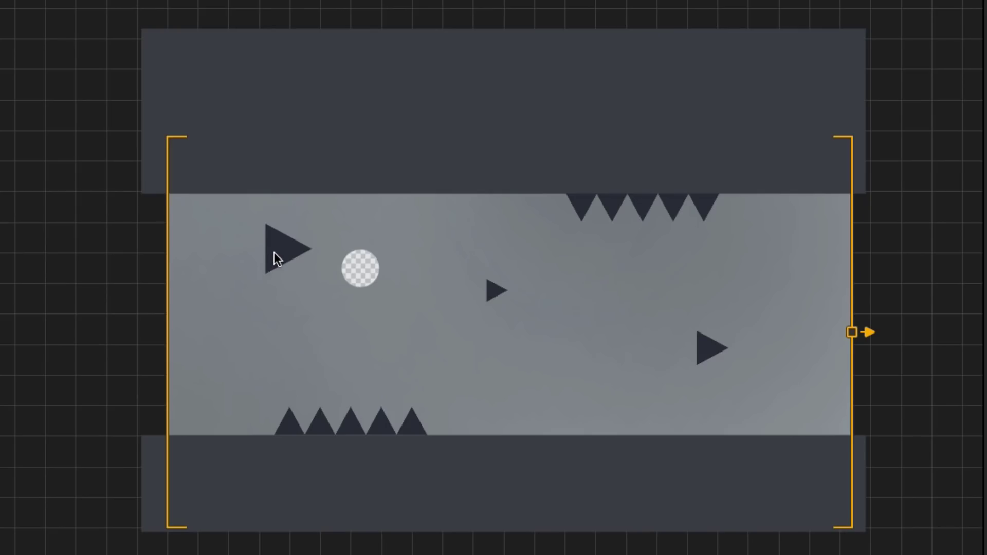
click(274, 252)
key(Delete)
click(496, 293)
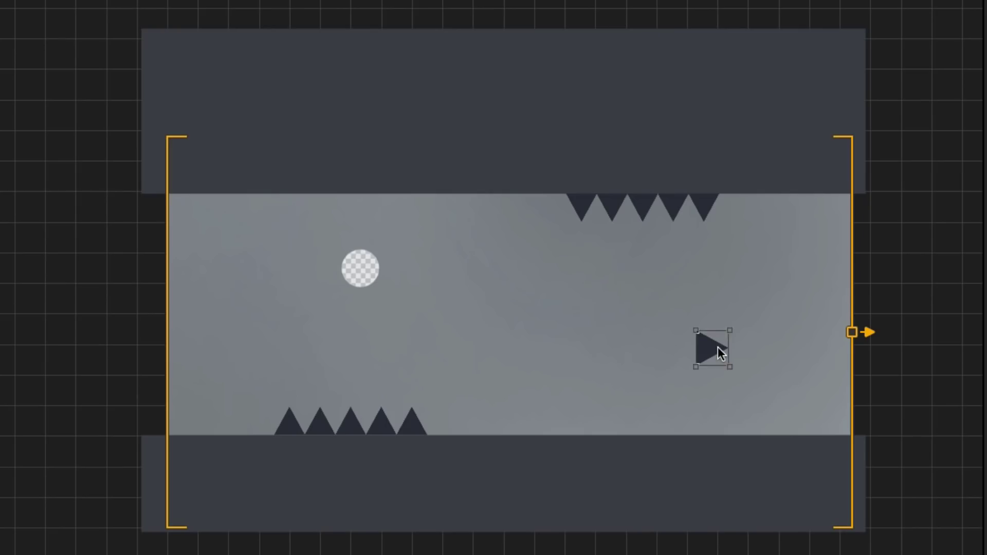
Paste another set of five pink enemies in a new layout, then review scenes 2 and 3
key(ctrl+v)
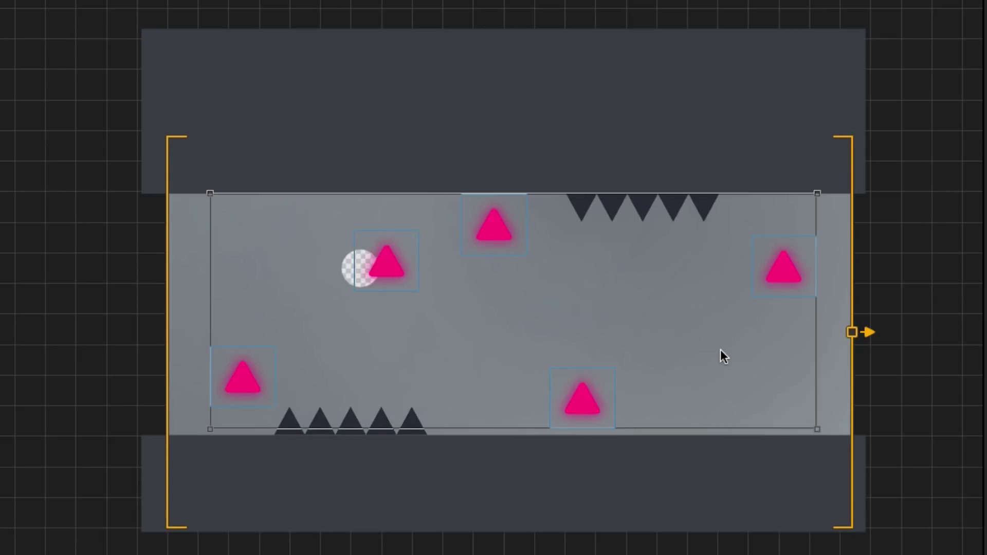
click(458, 322)
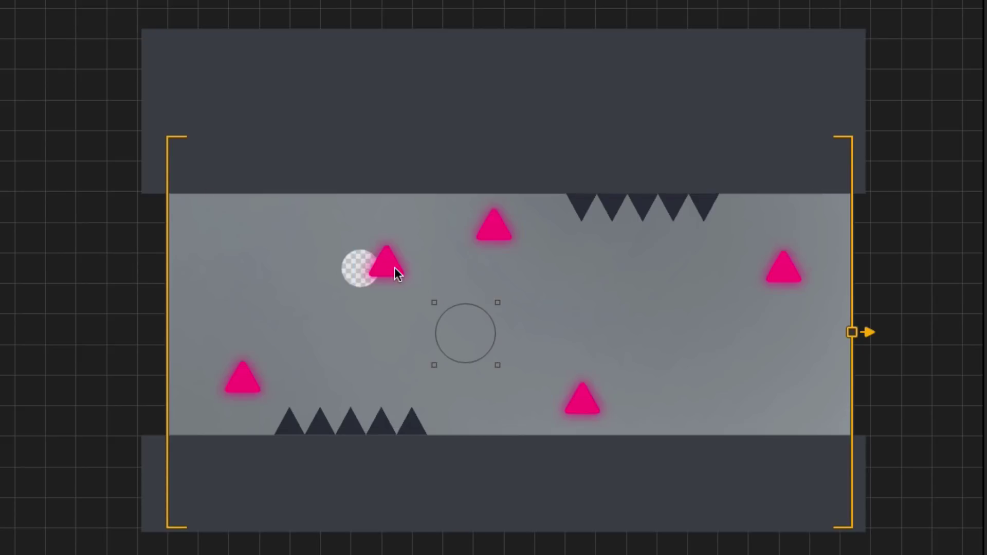
drag(396, 273, 486, 396)
drag(245, 385, 227, 232)
drag(496, 230, 551, 285)
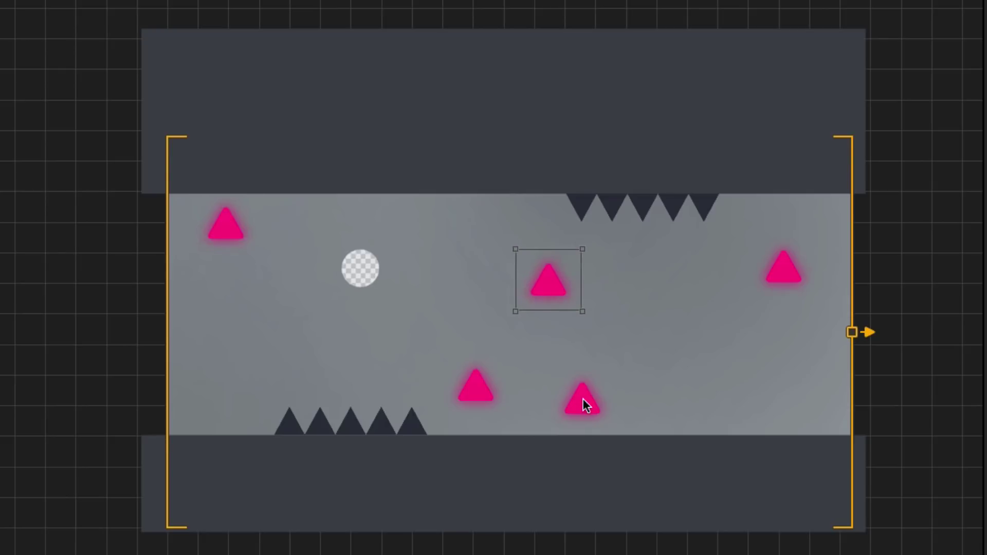
drag(584, 401, 738, 370)
drag(779, 282, 777, 226)
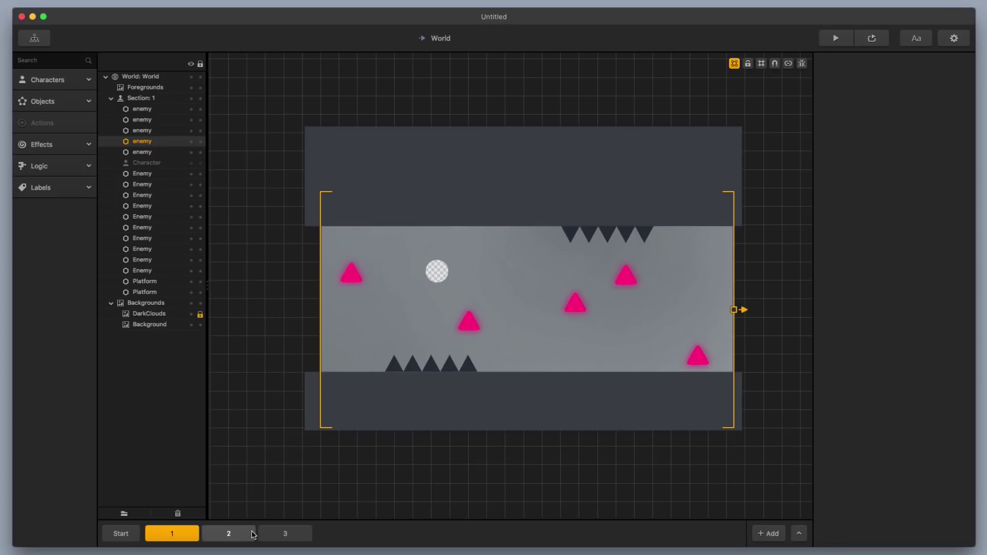
click(253, 535)
click(284, 534)
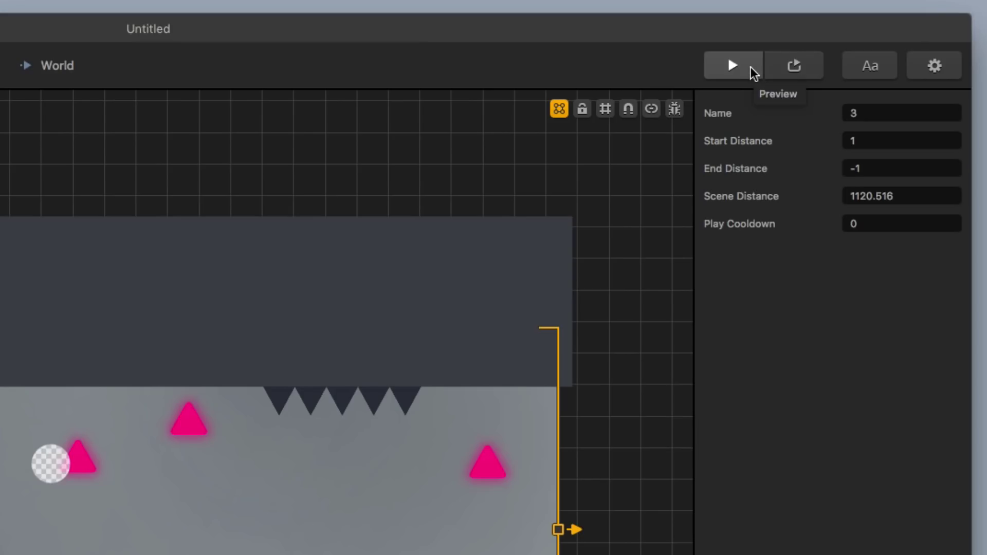
click(847, 42)
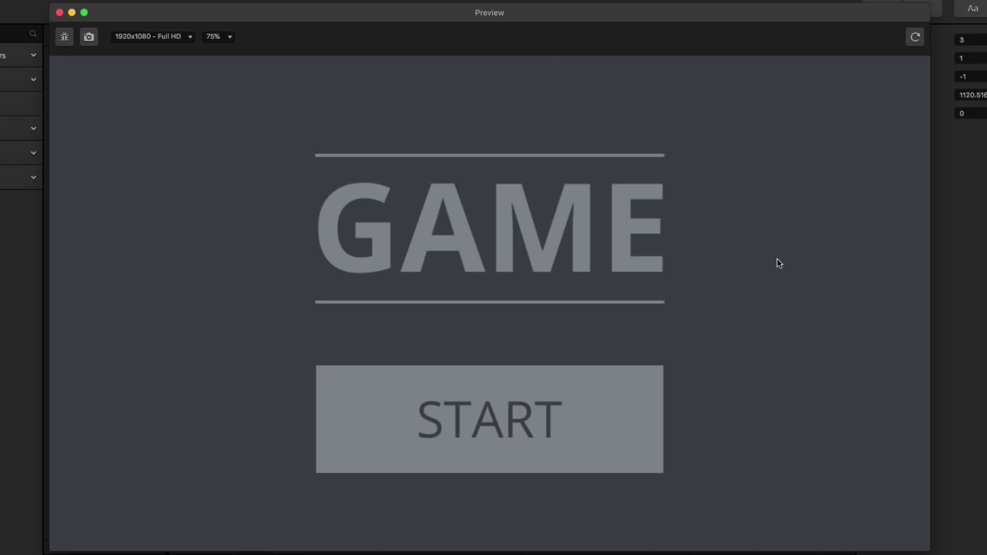
click(591, 431)
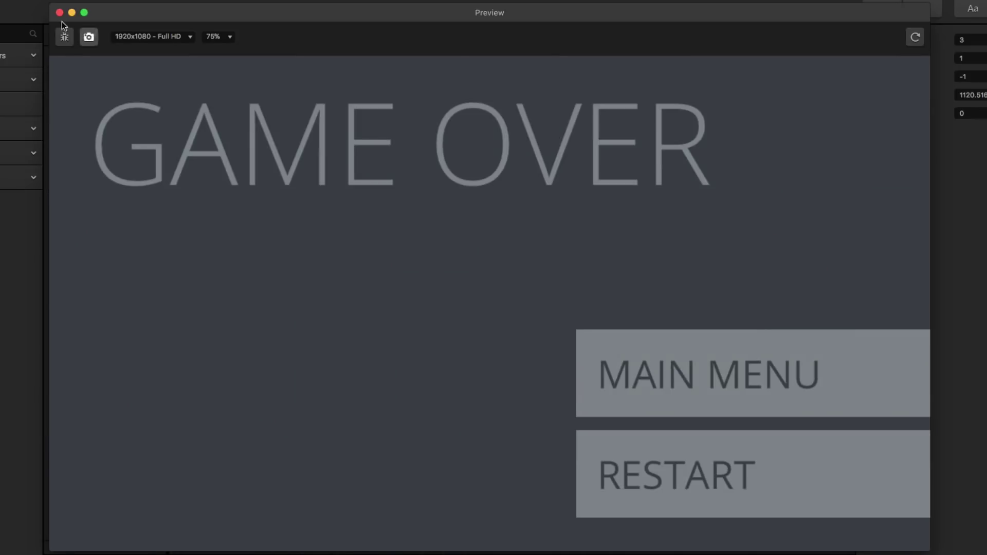
click(59, 12)
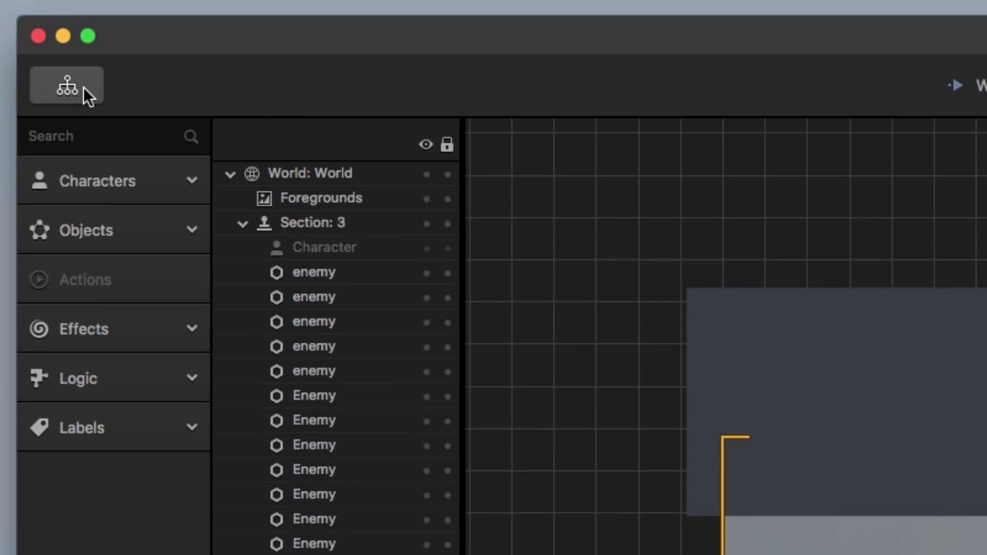
In the mind map, duplicate the World node above the original and load it from Start
click(83, 87)
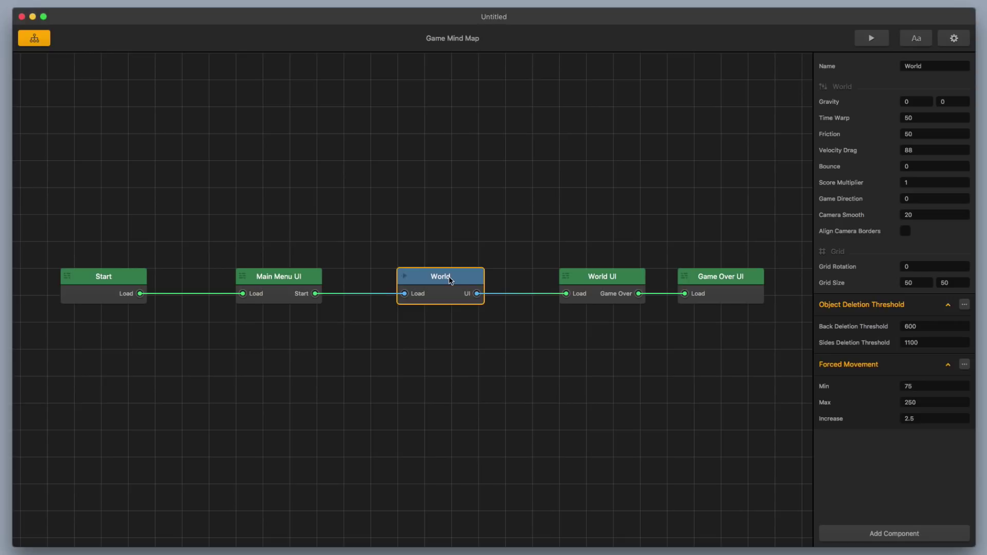
key(super+d)
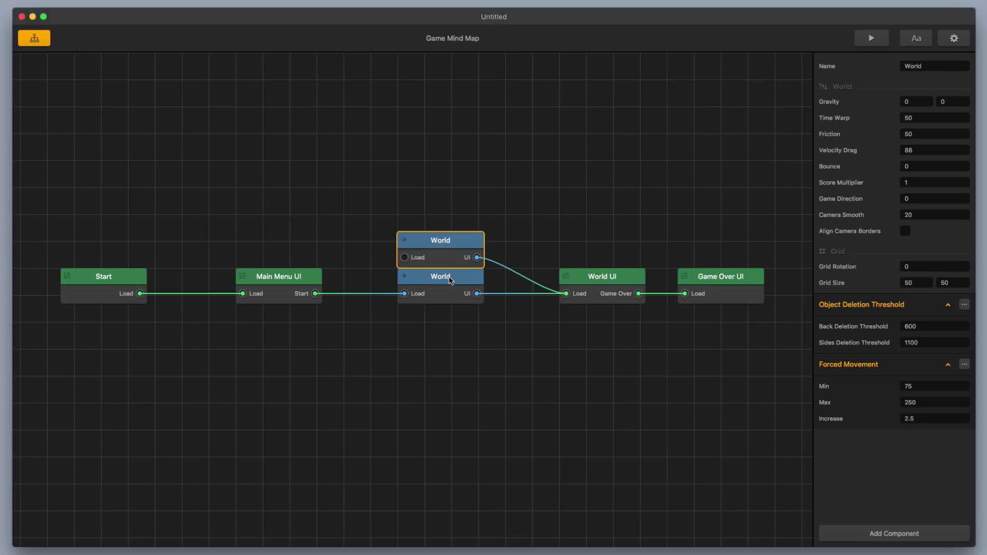
drag(441, 254, 442, 210)
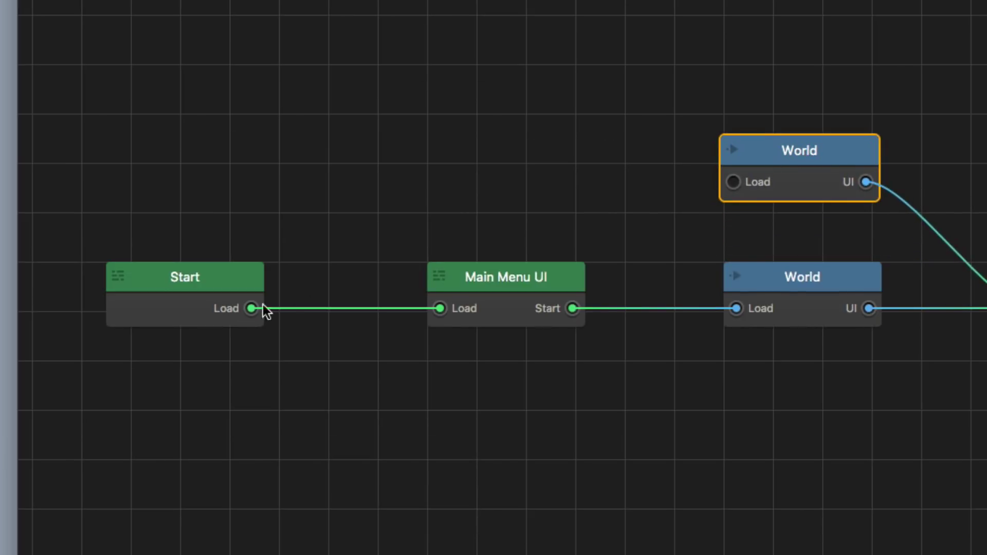
drag(252, 309, 733, 182)
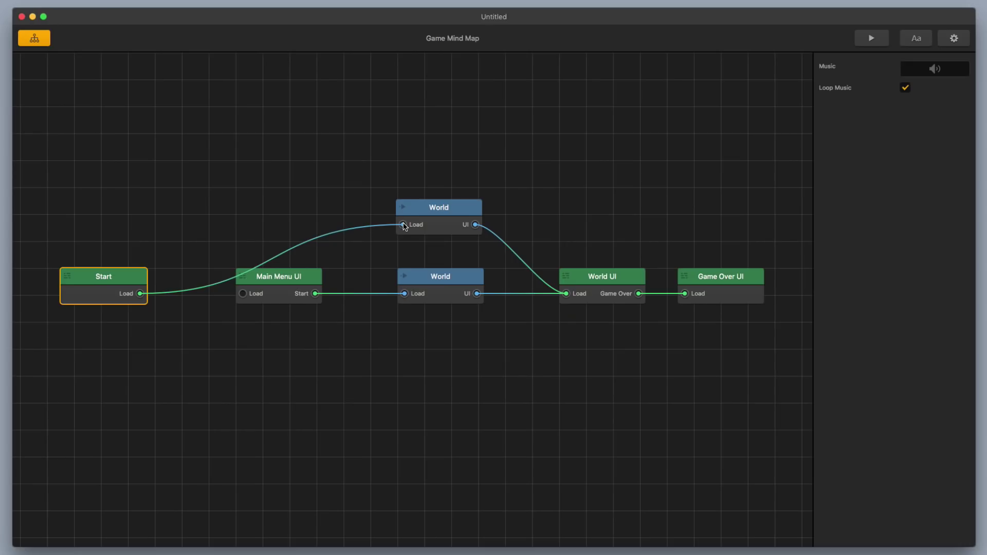
Rename the duplicate World node to 'Turbo'
click(438, 213)
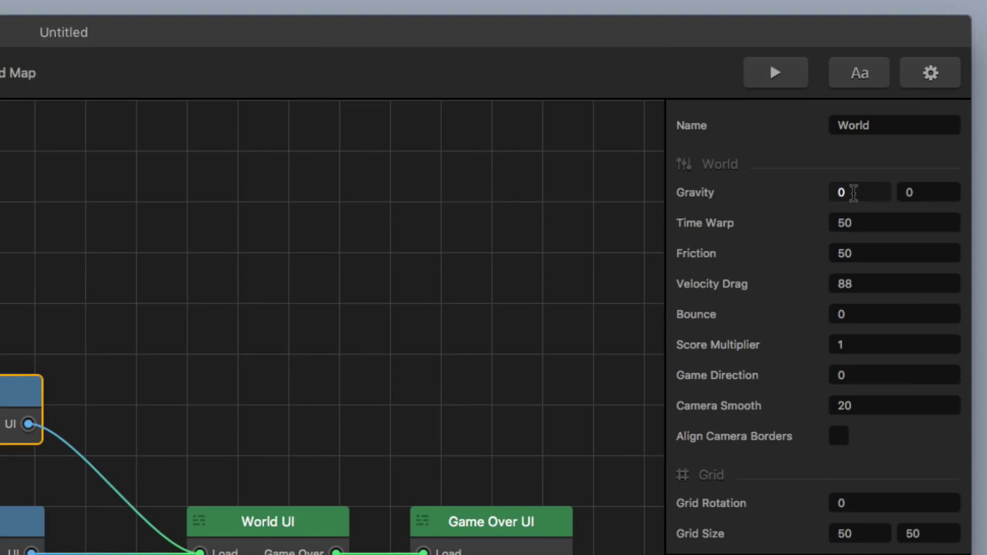
double_click(885, 129)
text(Turbo)
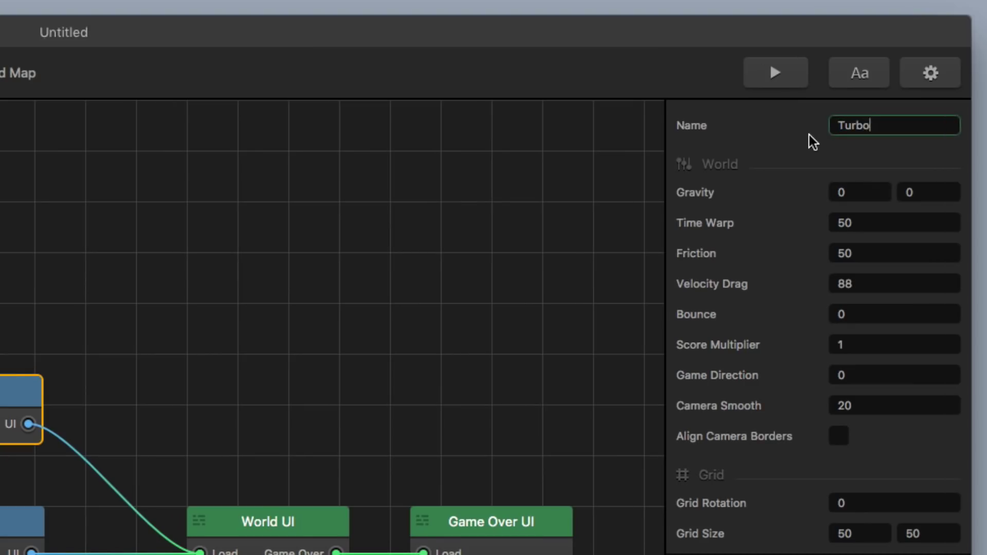
key(Return)
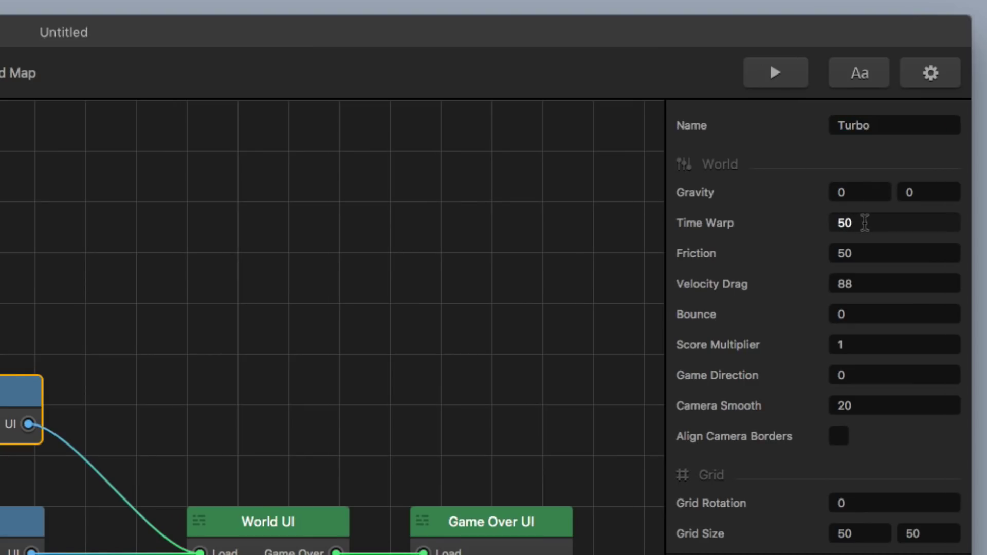
Raise the Turbo world's Time Warp from 50 to 65
click(866, 222)
key(BackSpace)
key(BackSpace)
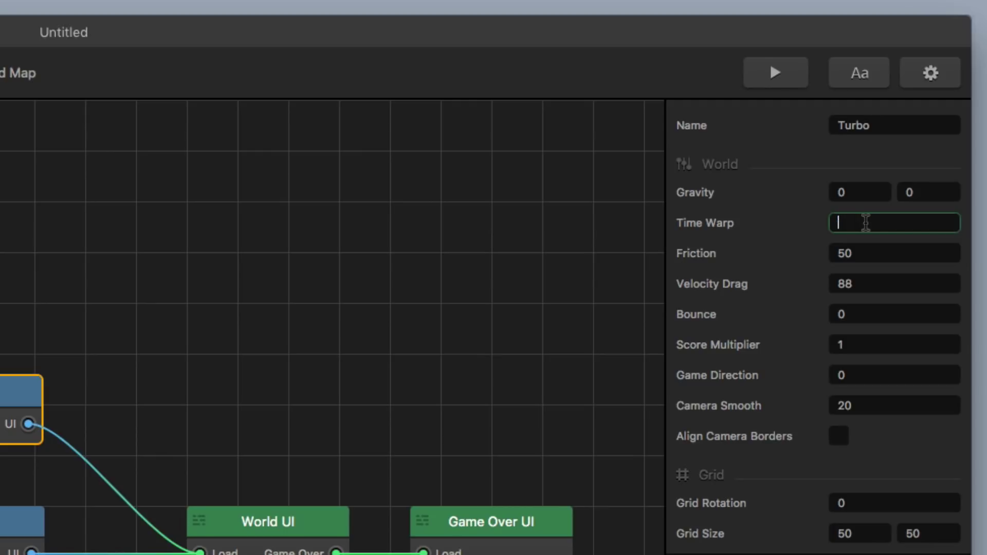
text(65)
key(Return)
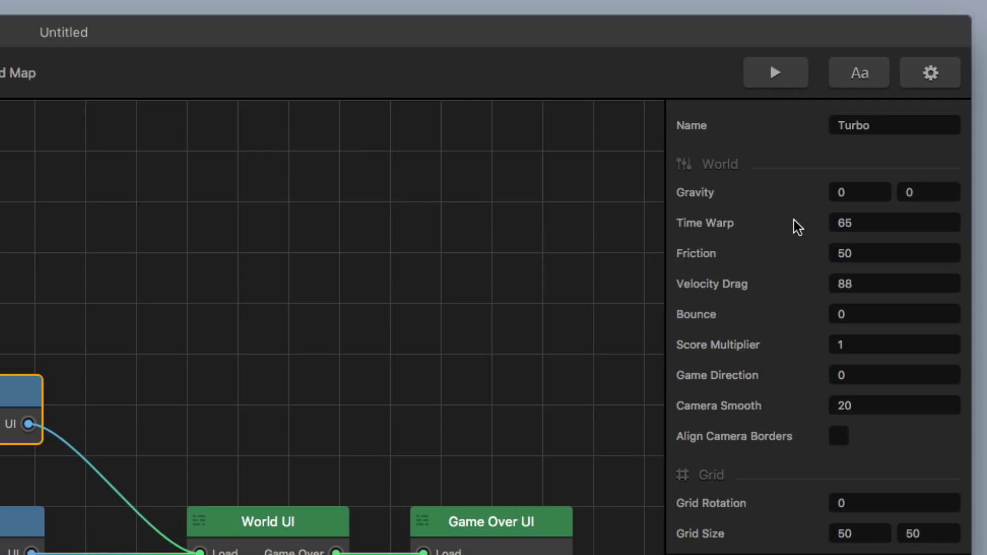
Preview the game and steer the ball through the Turbo world's obstacles
click(778, 73)
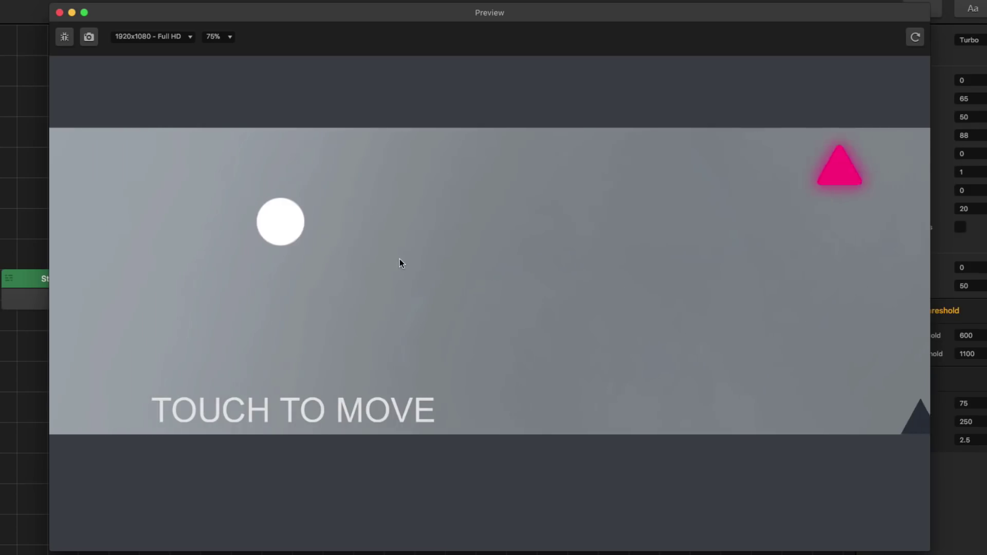
mouse_move(447, 322)
mouse_down()
mouse_move(508, 310)
mouse_move(540, 331)
mouse_move(566, 282)
mouse_move(593, 337)
mouse_move(612, 296)
mouse_move(579, 524)
mouse_move(625, 292)
mouse_move(642, 327)
mouse_move(674, 276)
mouse_move(661, 355)
mouse_move(615, 330)
mouse_move(460, 304)
mouse_move(409, 285)
mouse_move(420, 347)
mouse_move(462, 298)
mouse_move(553, 343)
mouse_move(591, 312)
mouse_move(617, 328)
mouse_move(621, 348)
mouse_move(625, 309)
mouse_move(560, 376)
mouse_up()
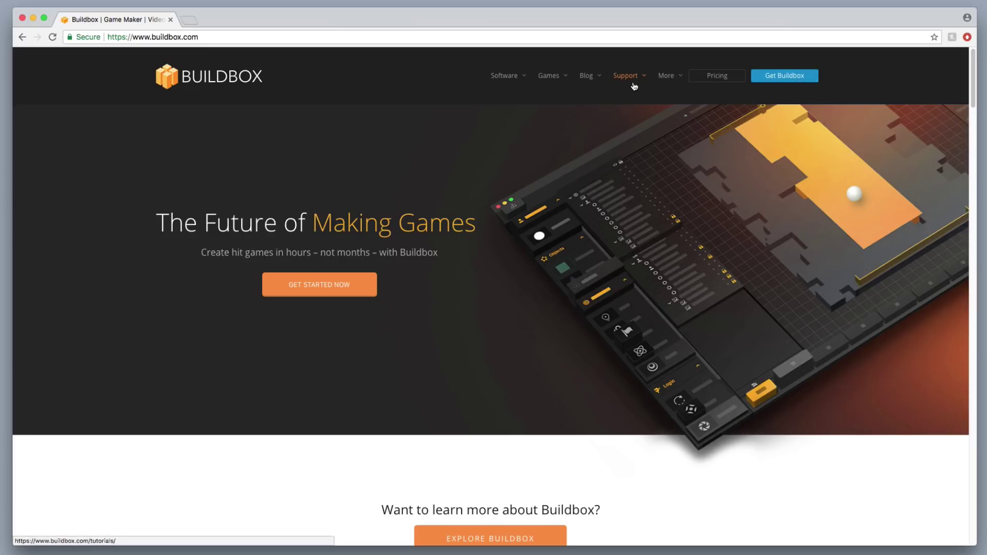
Go to the Buildbox Tutorials page under Support and browse it
mouse_move(634, 86)
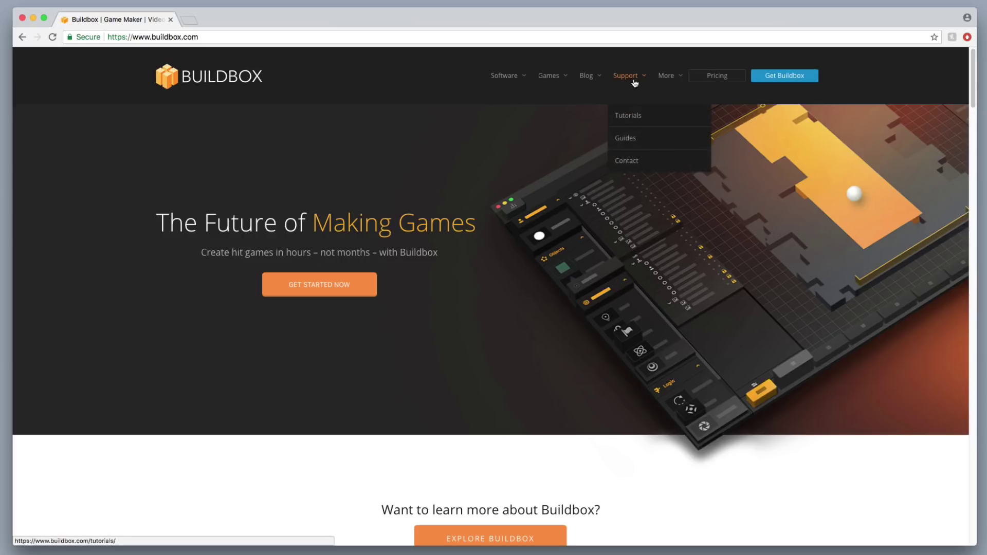
click(641, 123)
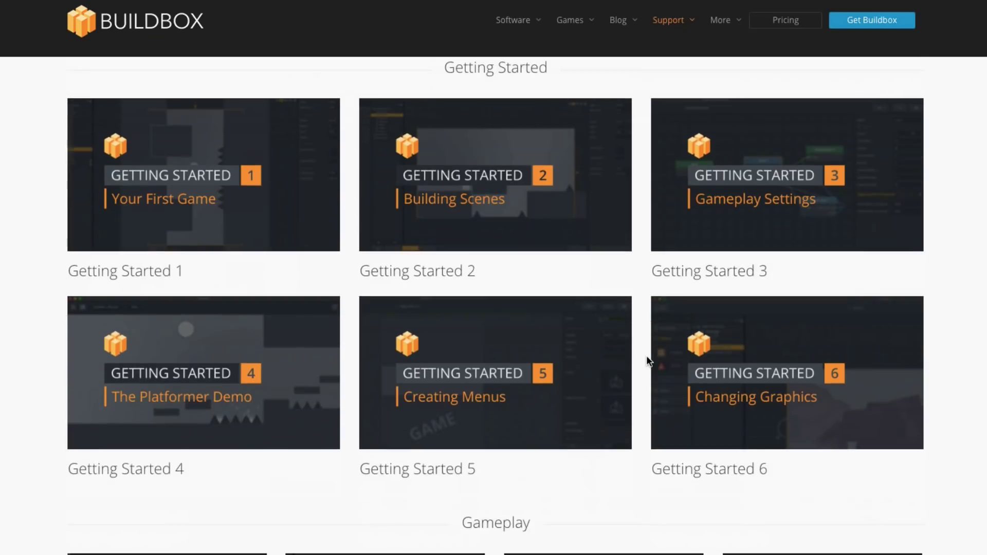
scroll(608, 337, down, 5)
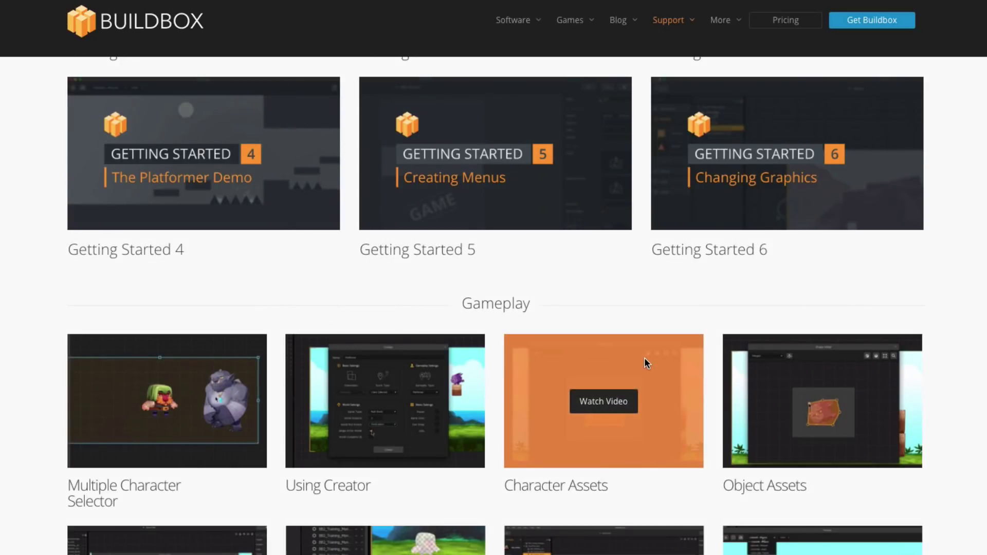
scroll(645, 359, down, 8)
scroll(646, 366, up, 13)
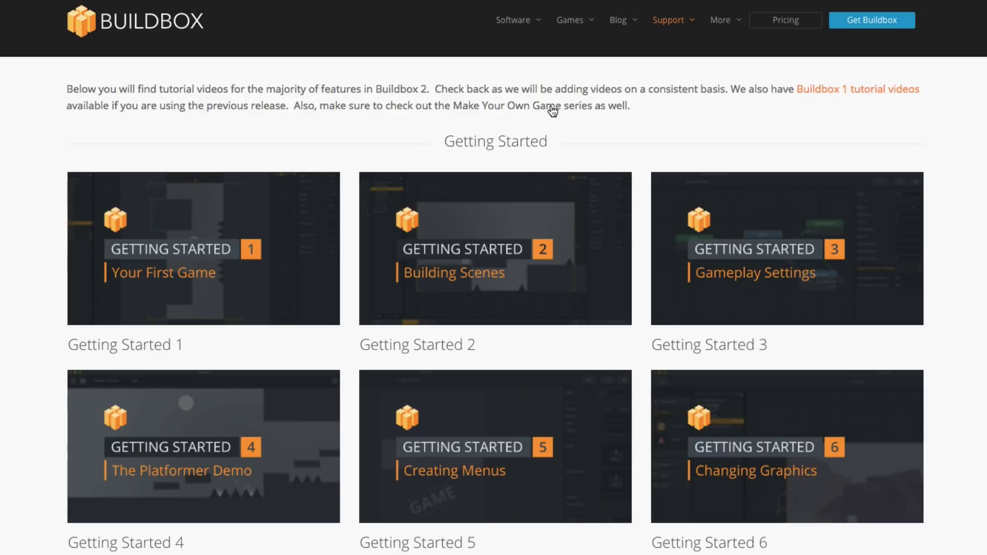
Open the Make Your Own Game course and scroll through its lesson videos
click(551, 107)
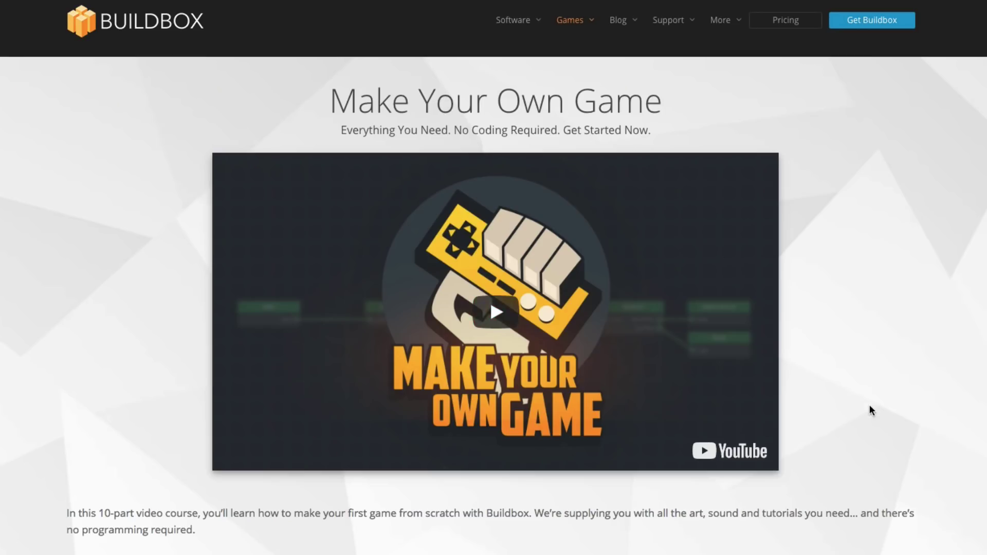
scroll(868, 411, down, 15)
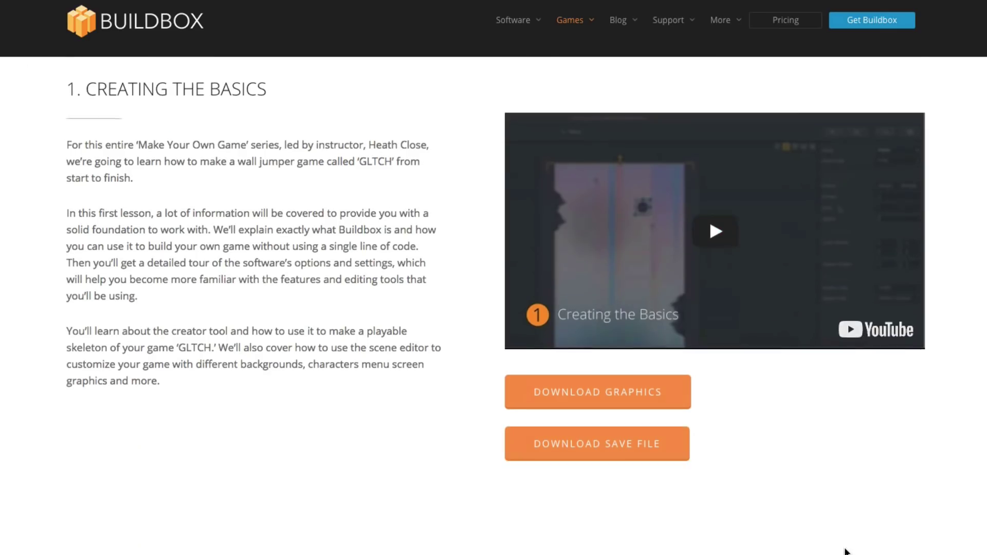
scroll(845, 551, down, 11)
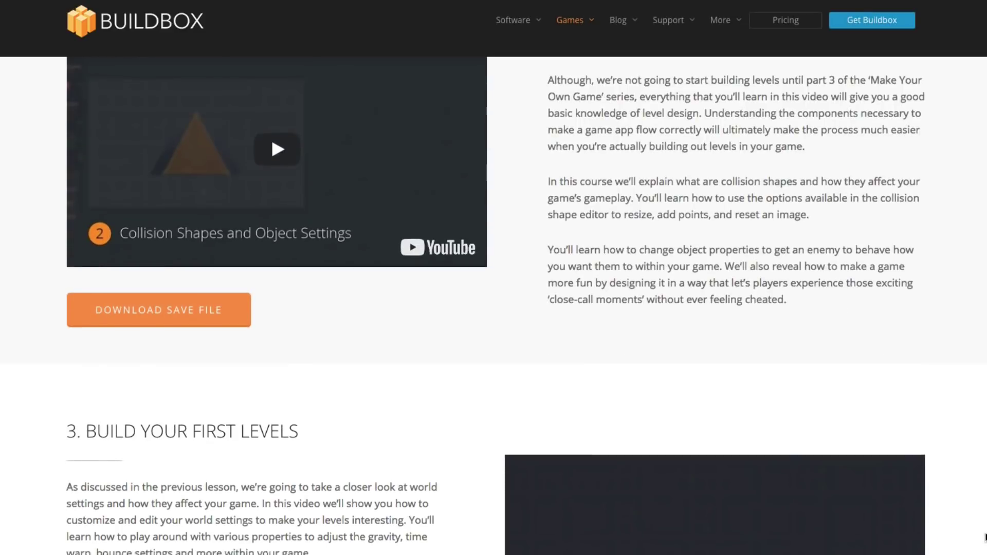
scroll(981, 538, down, 15)
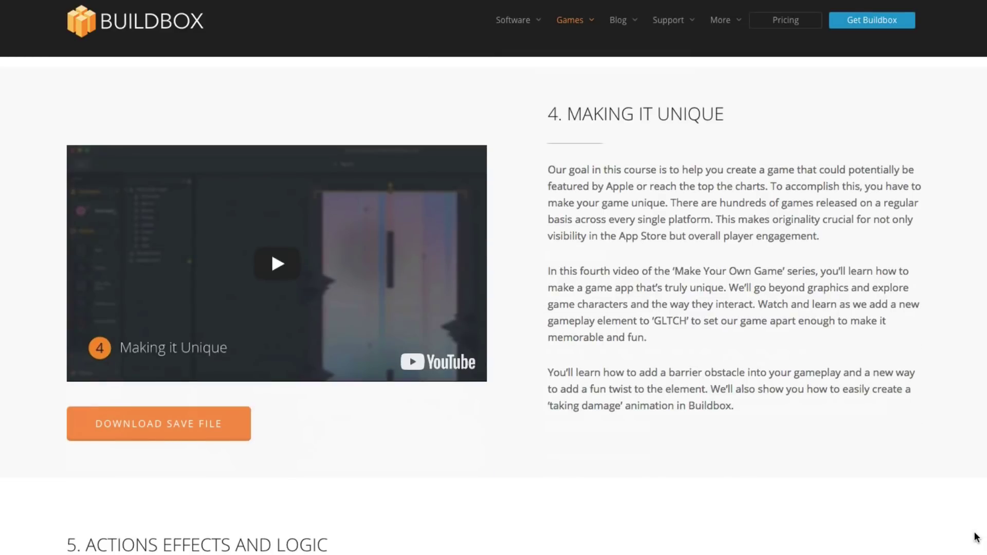